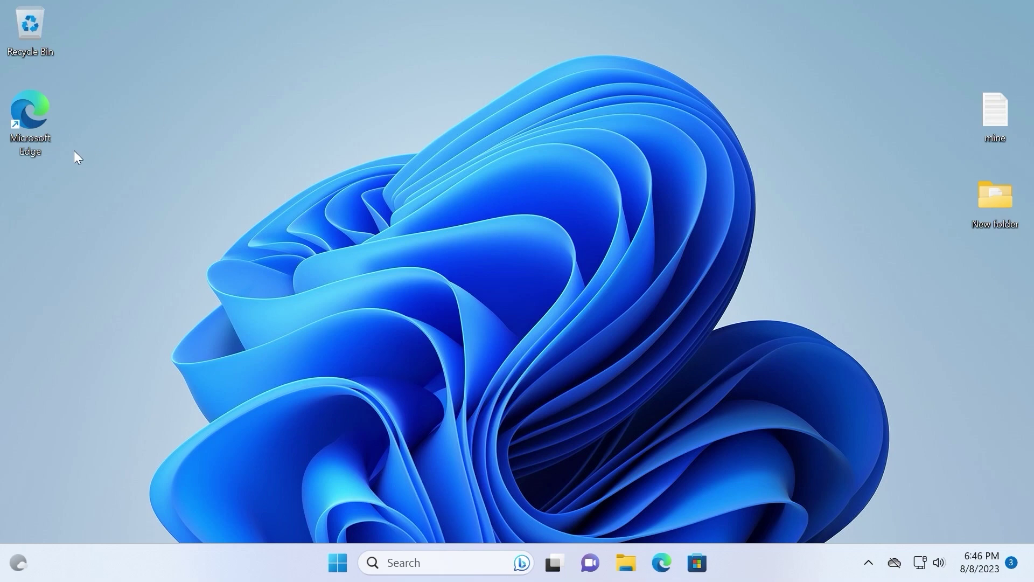
# Launch Microsoft Edge and search for 'google chrome download'
pyautogui.doubleClick(31, 106)
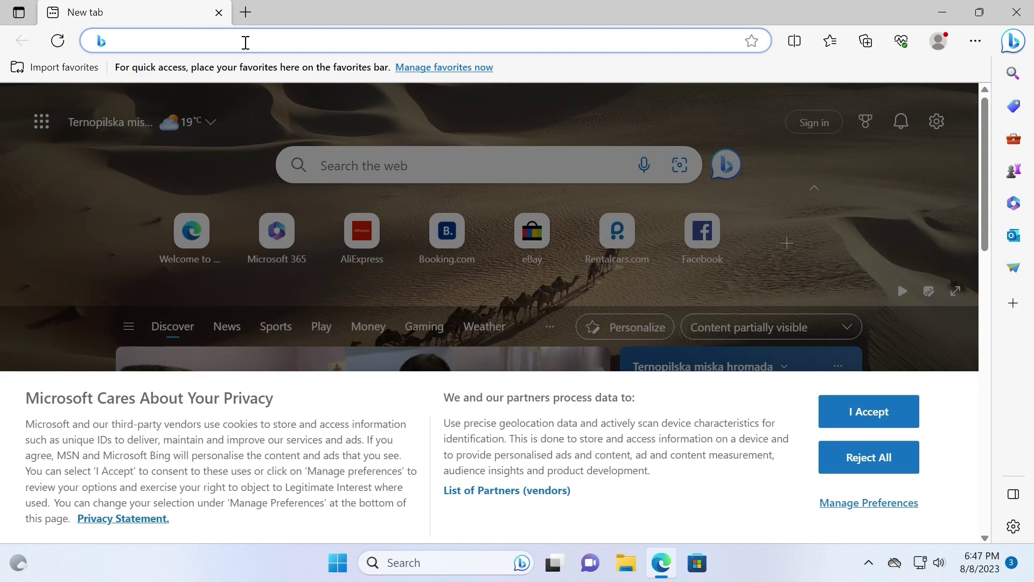
pyautogui.click(246, 43)
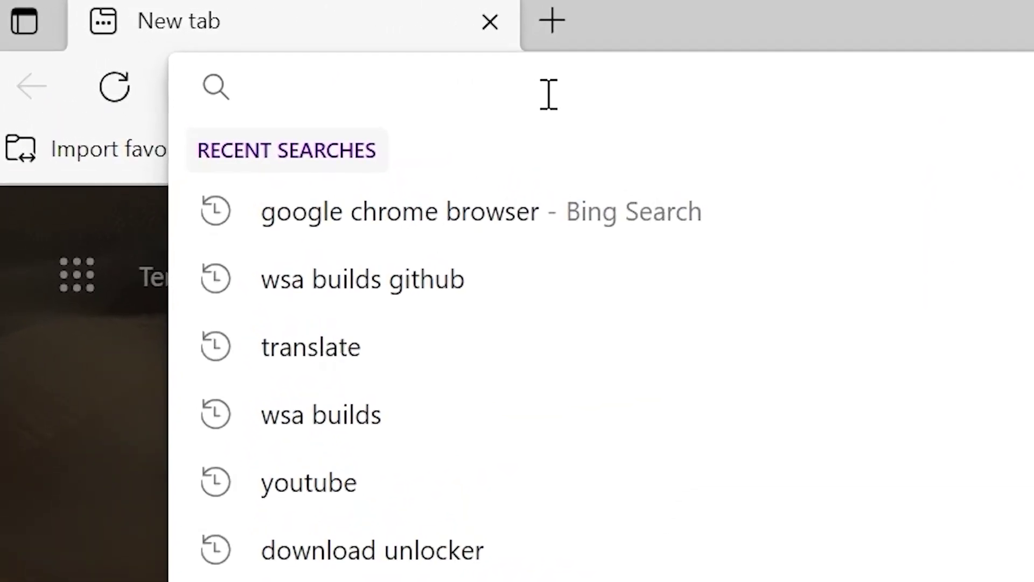
pyautogui.write('google chrome ')
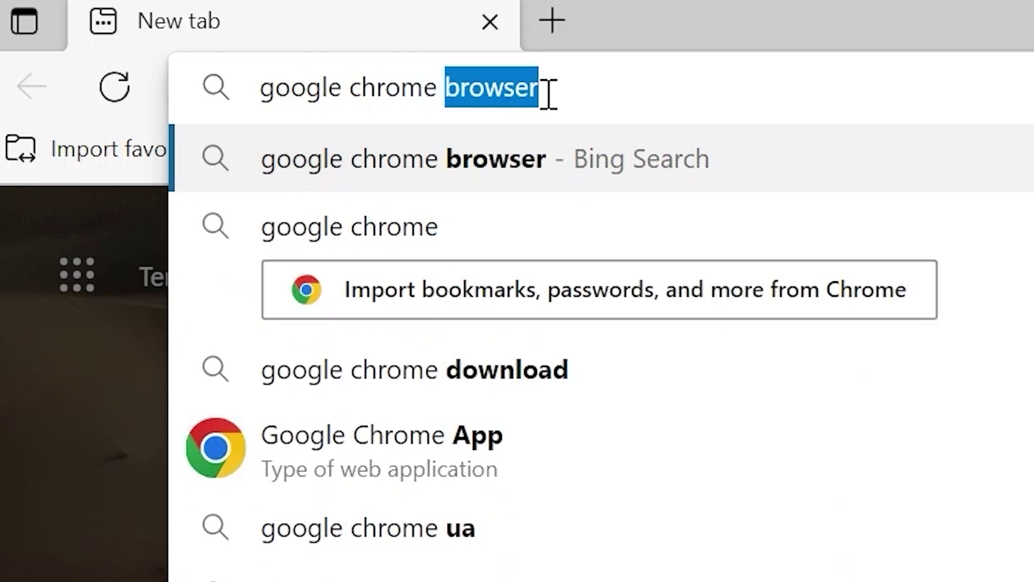
pyautogui.write('download')
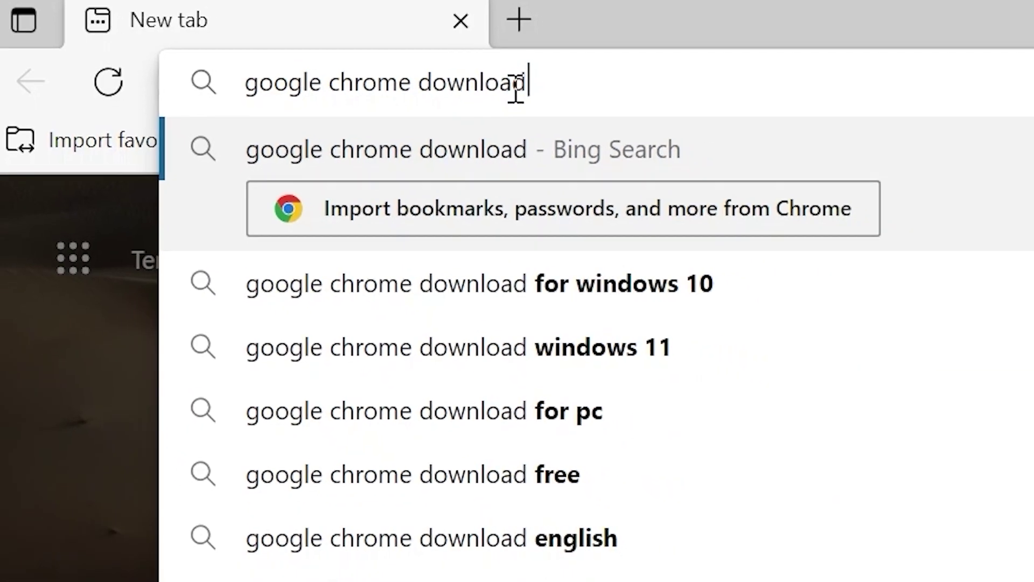
pyautogui.press('Return')
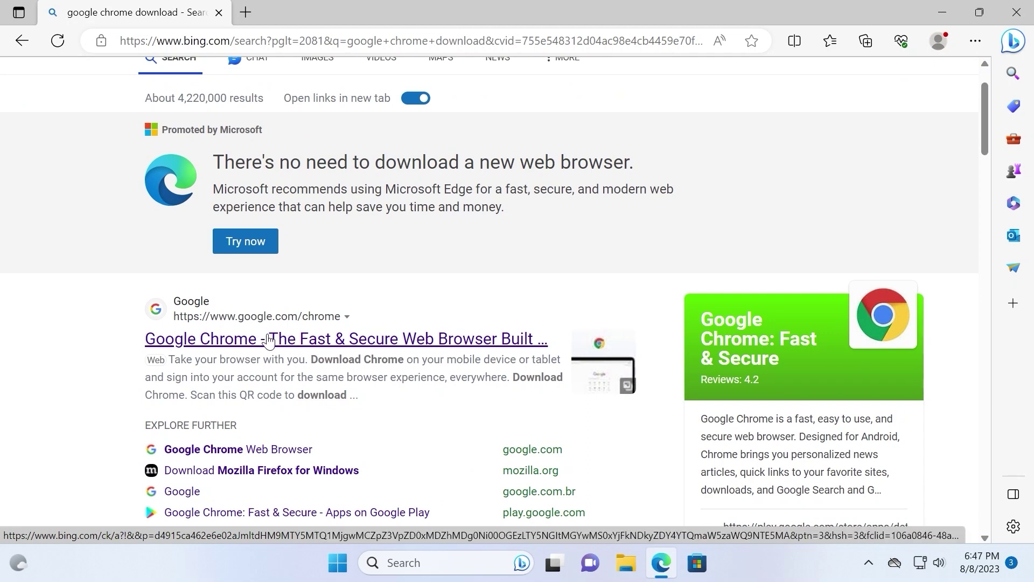
# Download ChromeSetup.exe from Google's Chrome page and show it in the Downloads folder
pyautogui.click(269, 340)
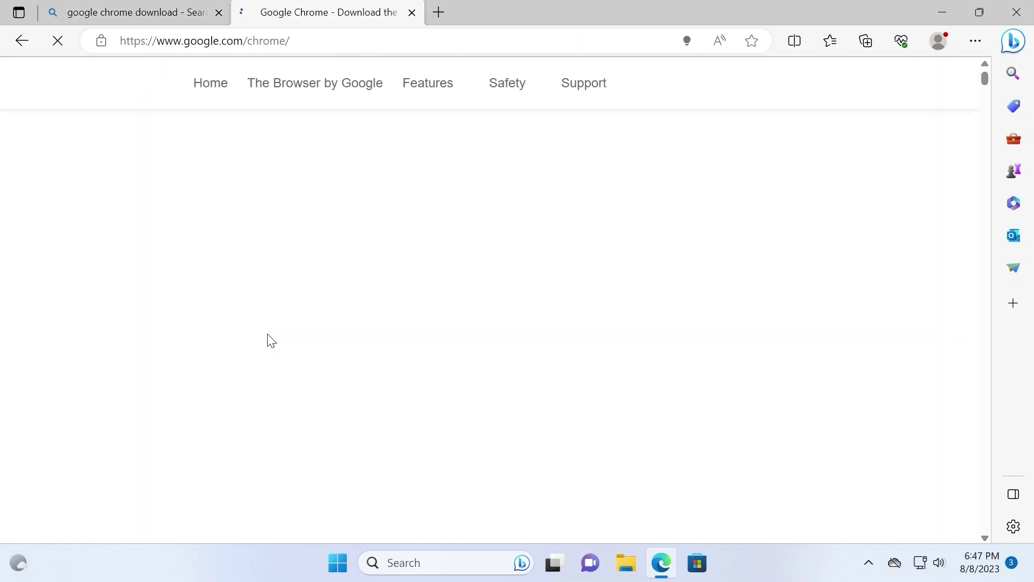
pyautogui.click(959, 63)
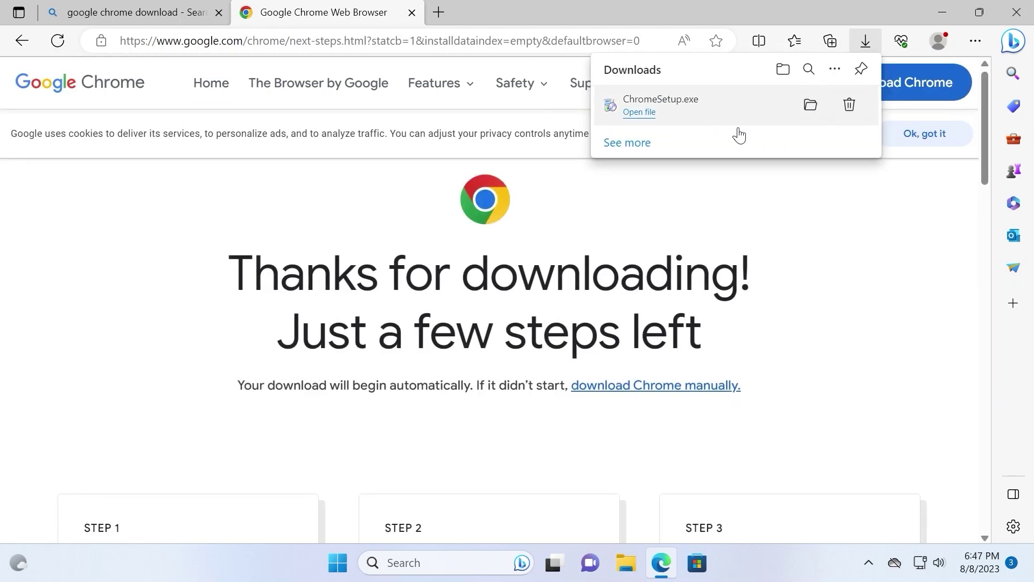
pyautogui.click(807, 106)
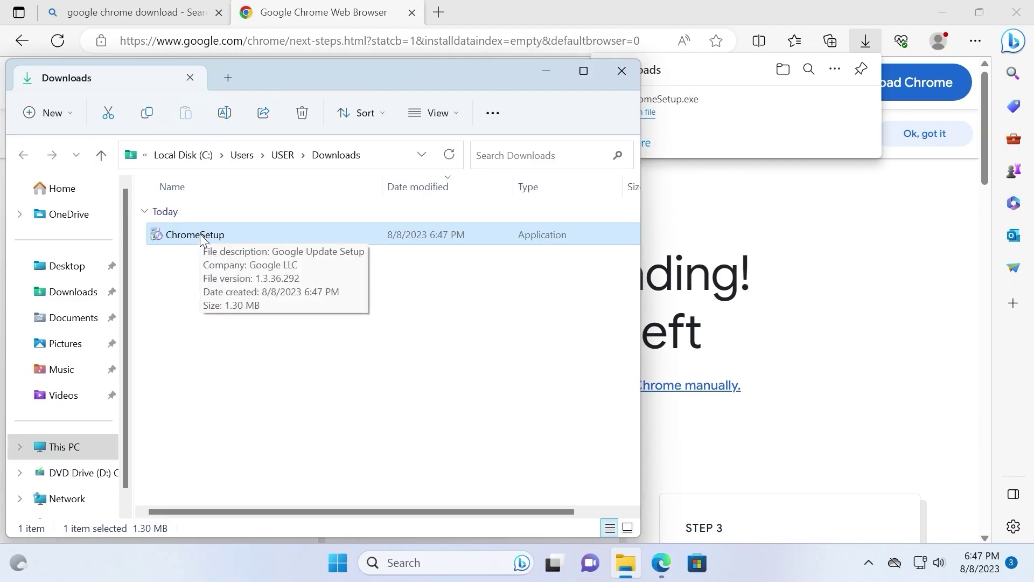
# Install Google Chrome from ChromeSetup, then close the Chrome, Downloads and Edge windows
pyautogui.doubleClick(201, 237)
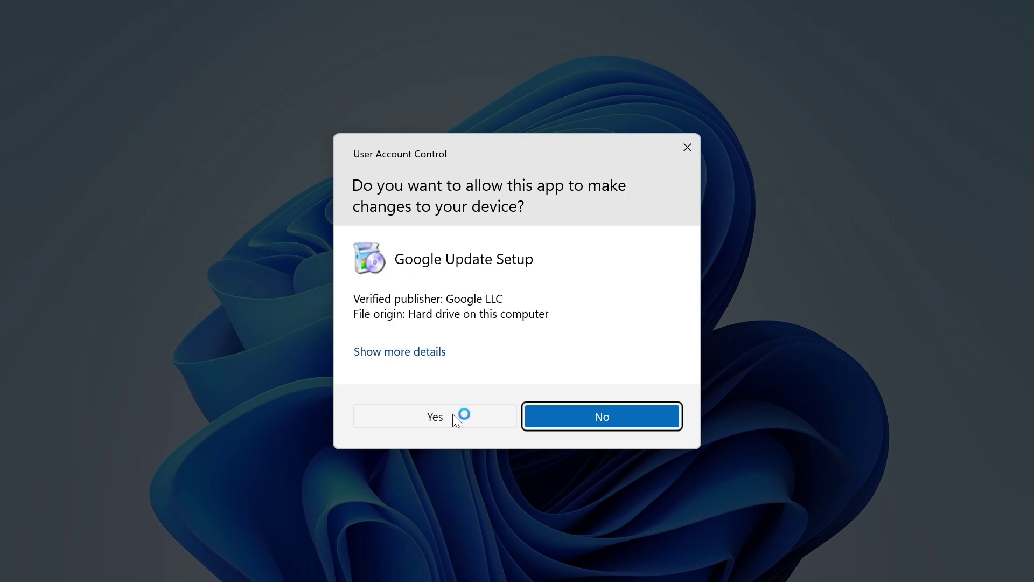
pyautogui.click(453, 416)
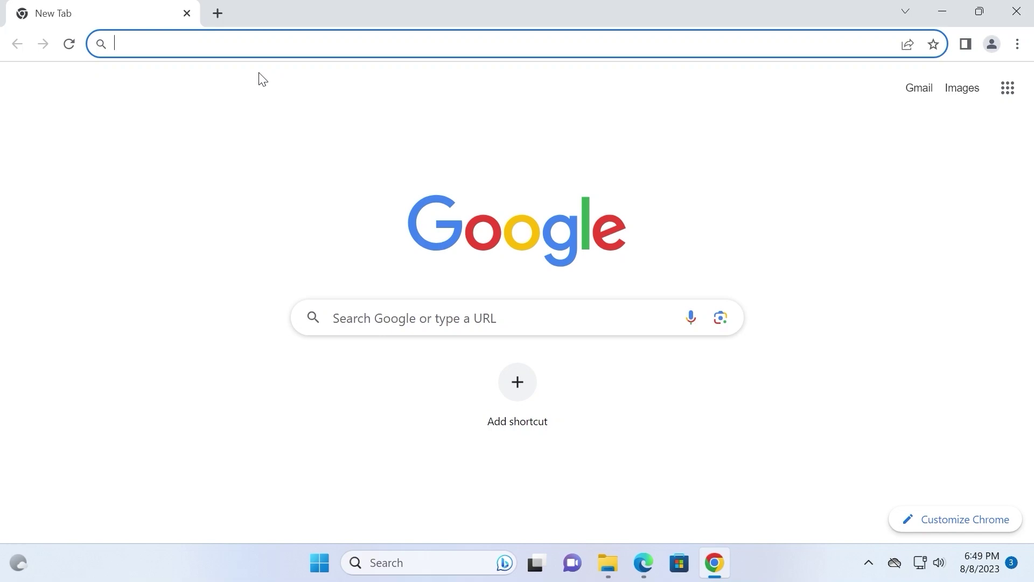
pyautogui.click(1029, 11)
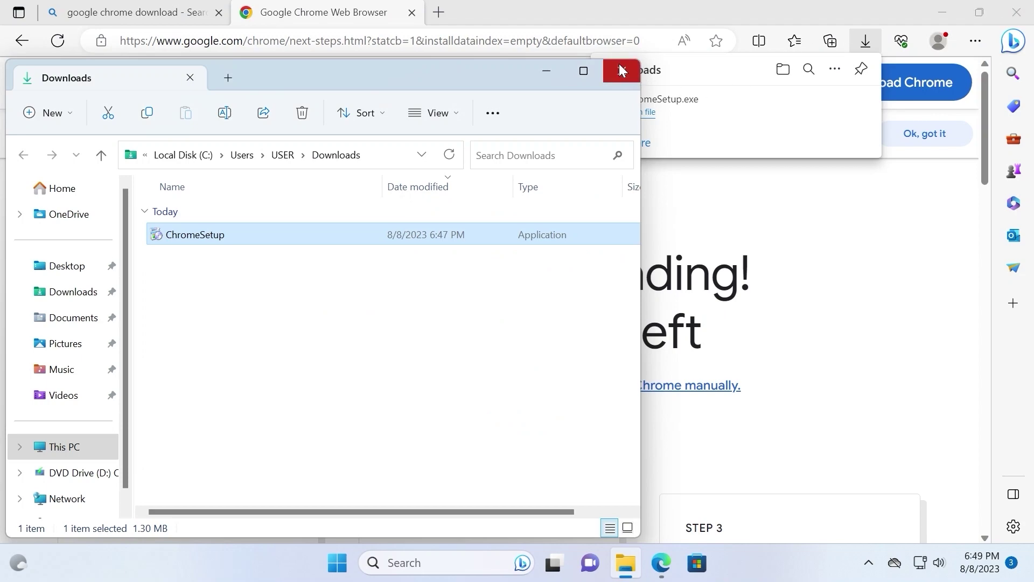
pyautogui.click(620, 70)
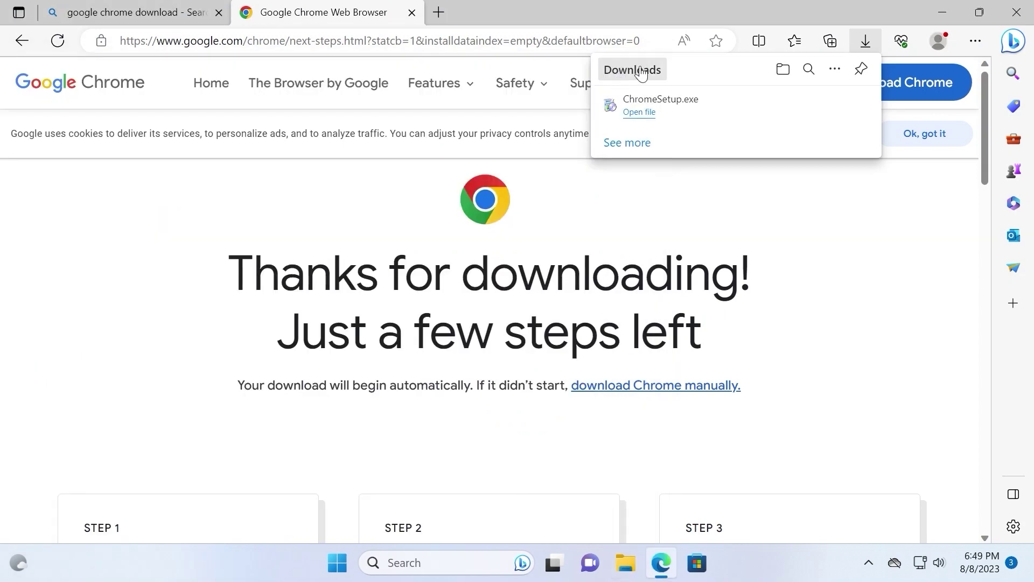
pyautogui.click(1017, 12)
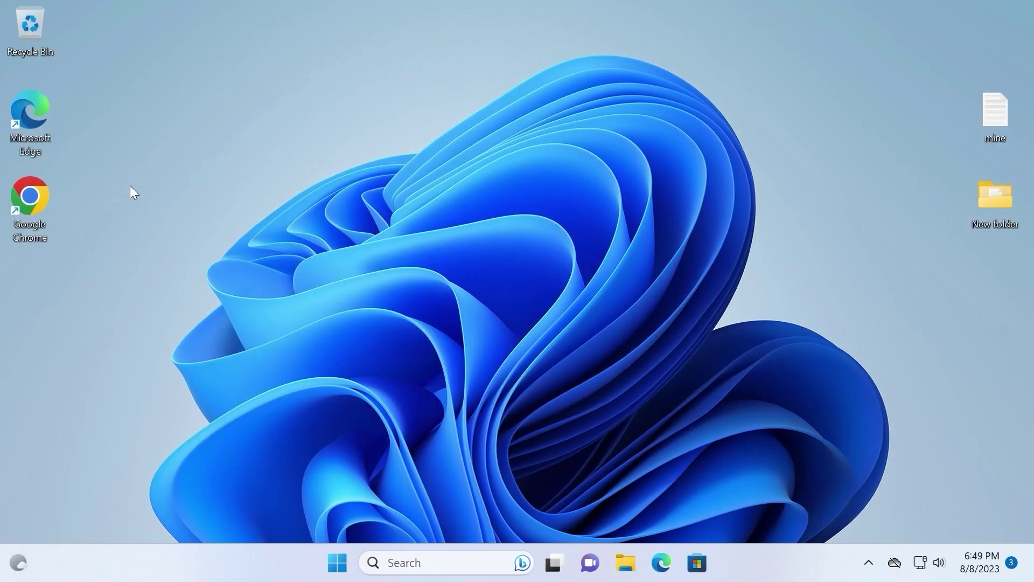
# Place the Chrome shortcut beside Recycle Bin, then confirm Chrome is at version 115.0.5790.171 in About Chrome
pyautogui.moveTo(56, 203); pyautogui.dragTo(94, 34)
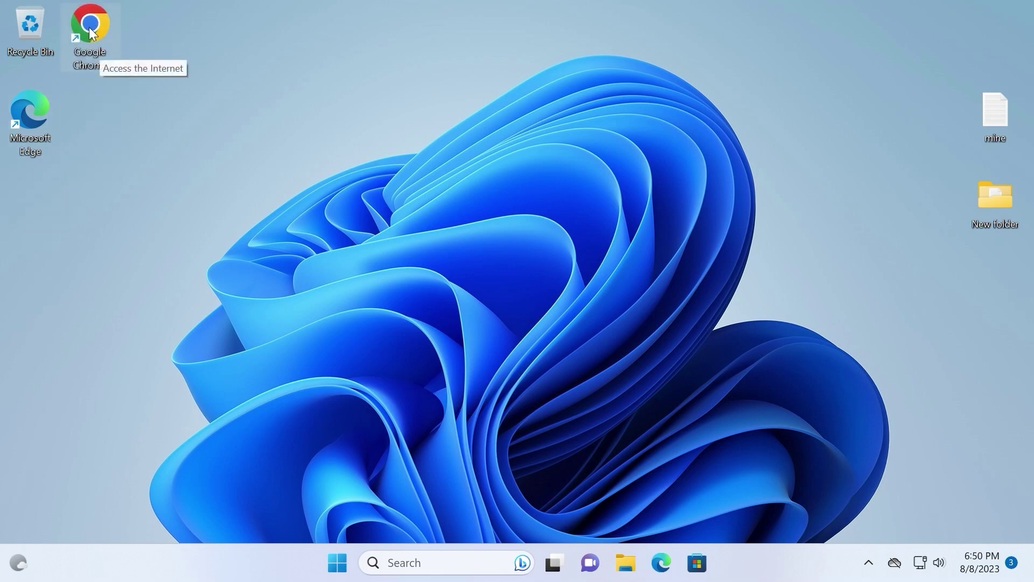
pyautogui.doubleClick(89, 23)
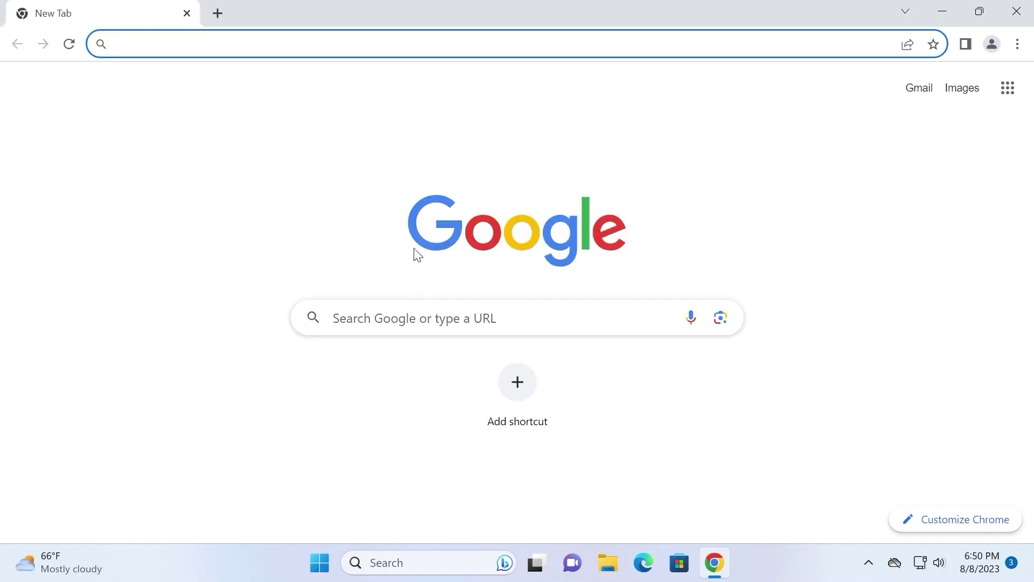
pyautogui.click(1019, 44)
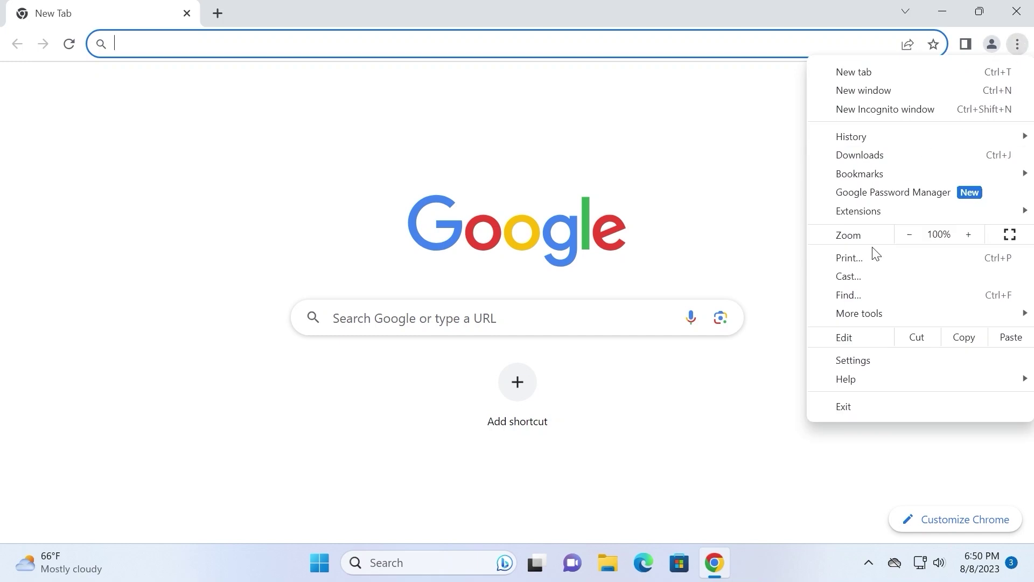
pyautogui.click(881, 360)
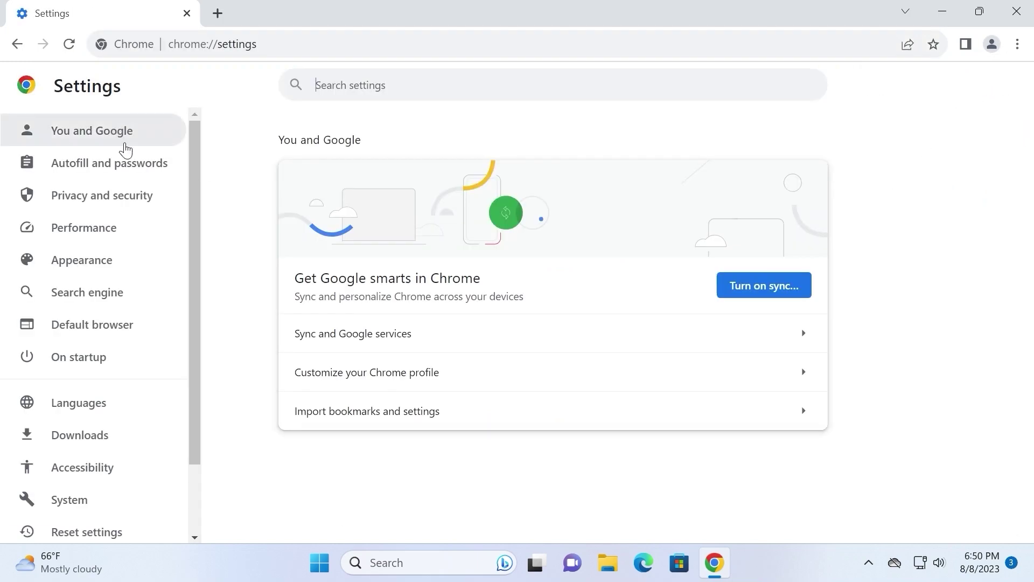
pyautogui.scroll(-2, 102, 192)
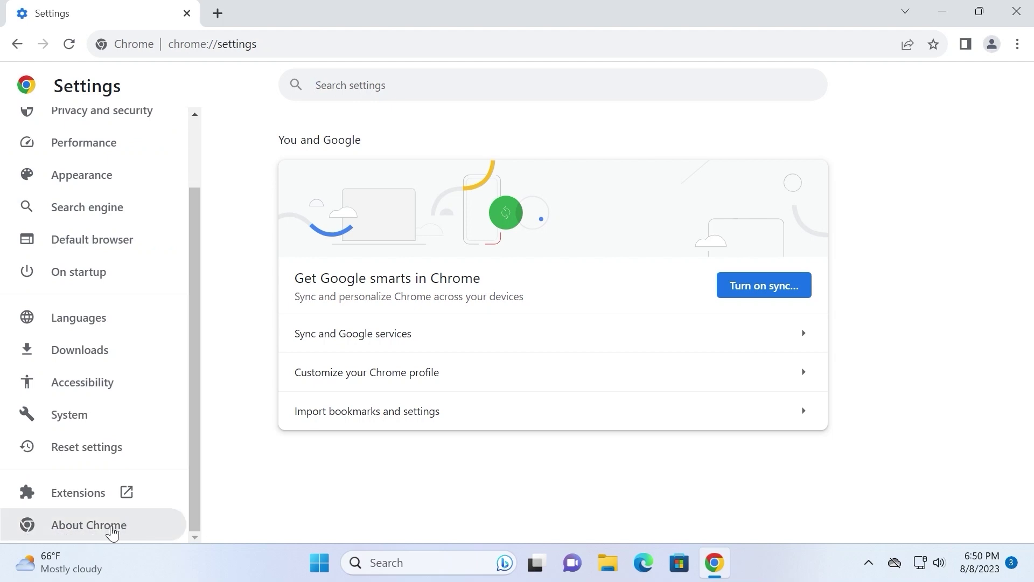
pyautogui.click(109, 532)
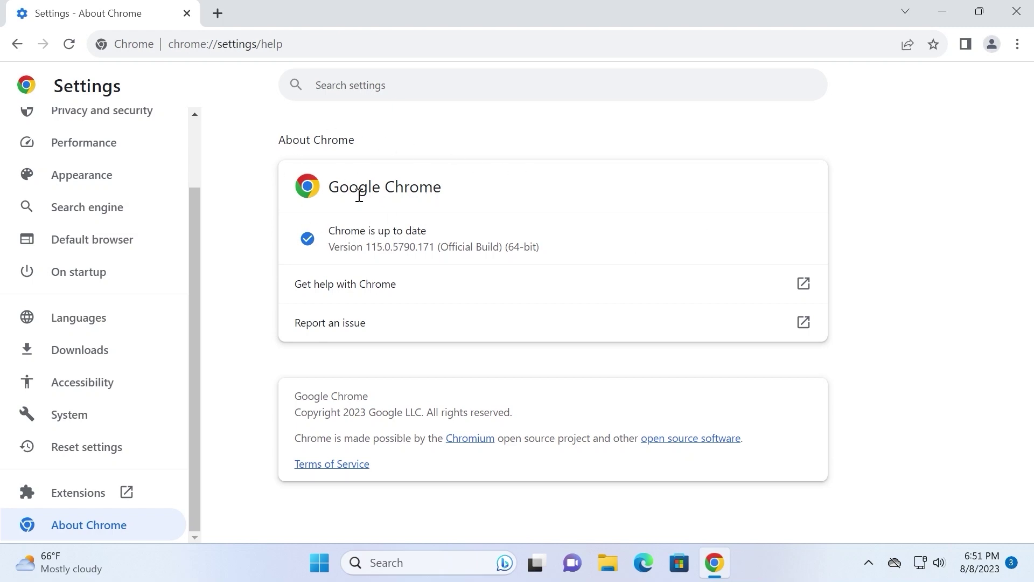
pyautogui.hotkey('ctrl', 'n')
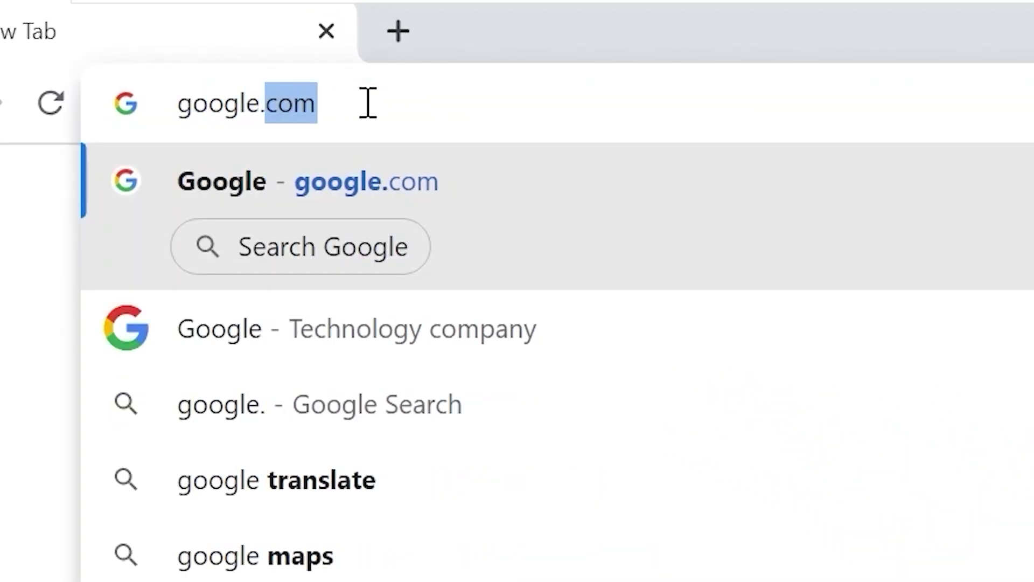
# Go to google.com and begin signing in to a Google account
pyautogui.write('com')
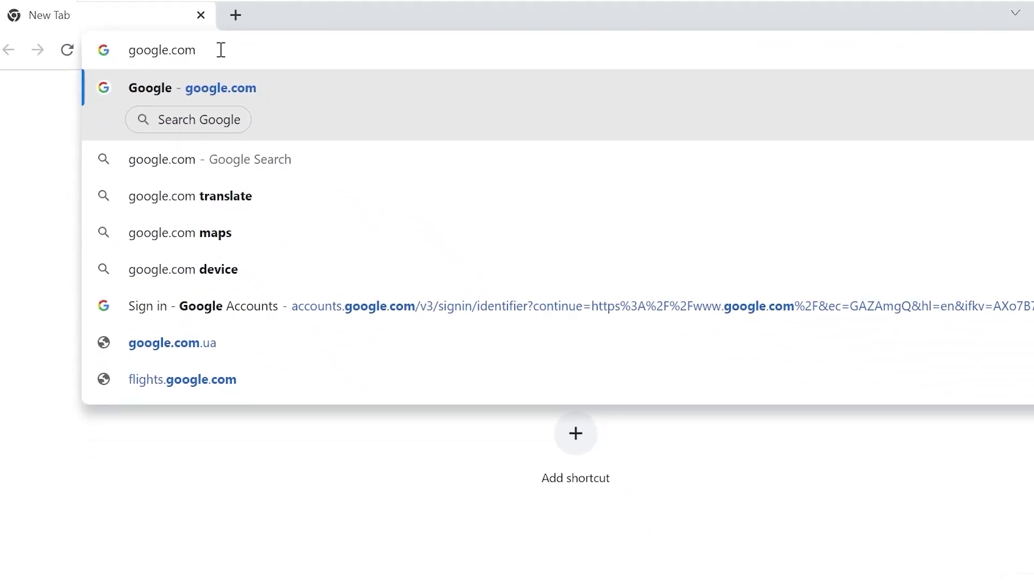
pyautogui.press('Return')
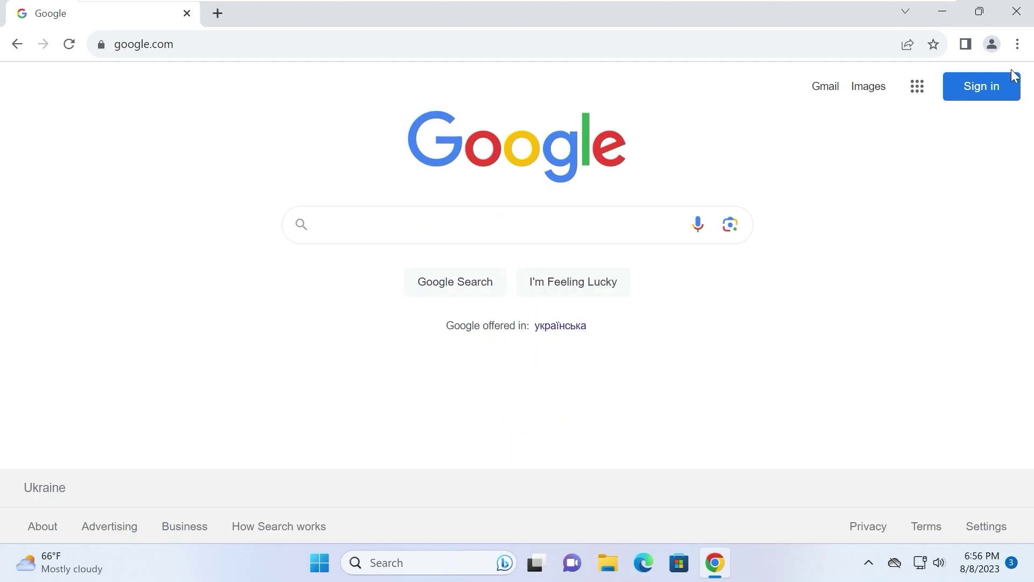
pyautogui.click(984, 93)
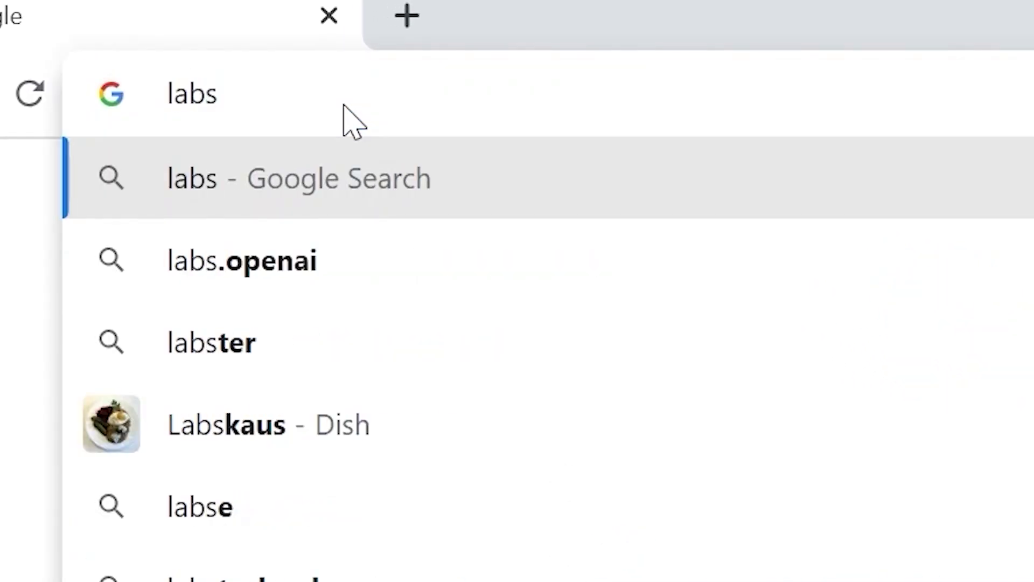
# Search 'labs search' and open the Search Labs experiments page, which reports it unavailable
pyautogui.write('search')
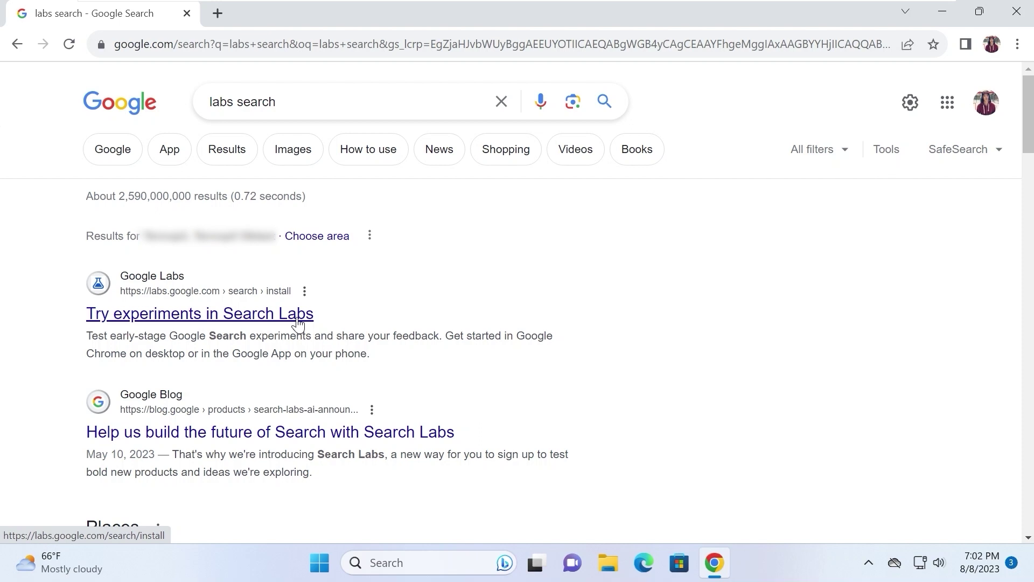
pyautogui.click(280, 322)
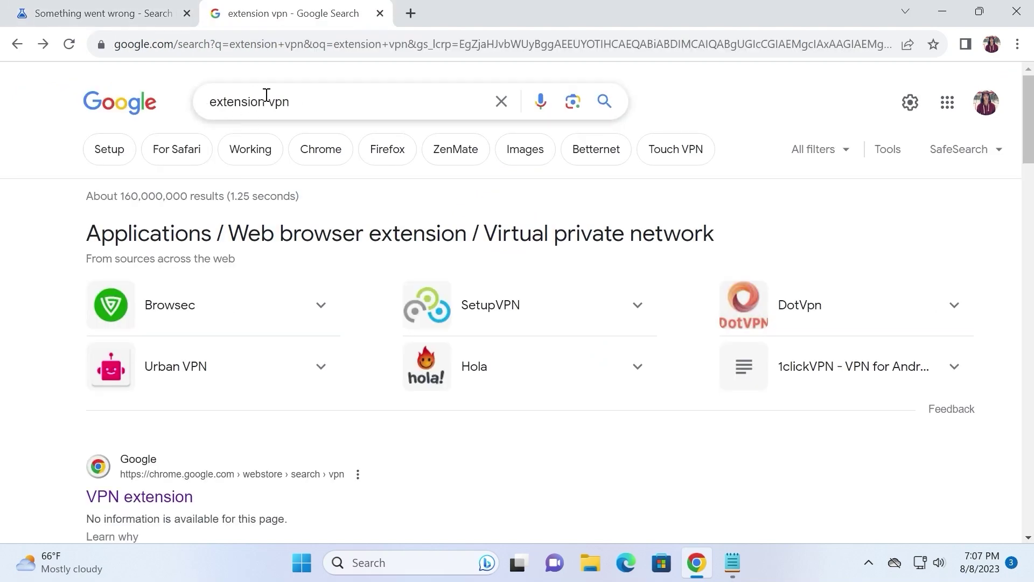
# Open the VPN extension listings in the Chrome Web Store, then close that tab
pyautogui.tripleClick(298, 101)
pyautogui.scroll(-1, 281, 161)
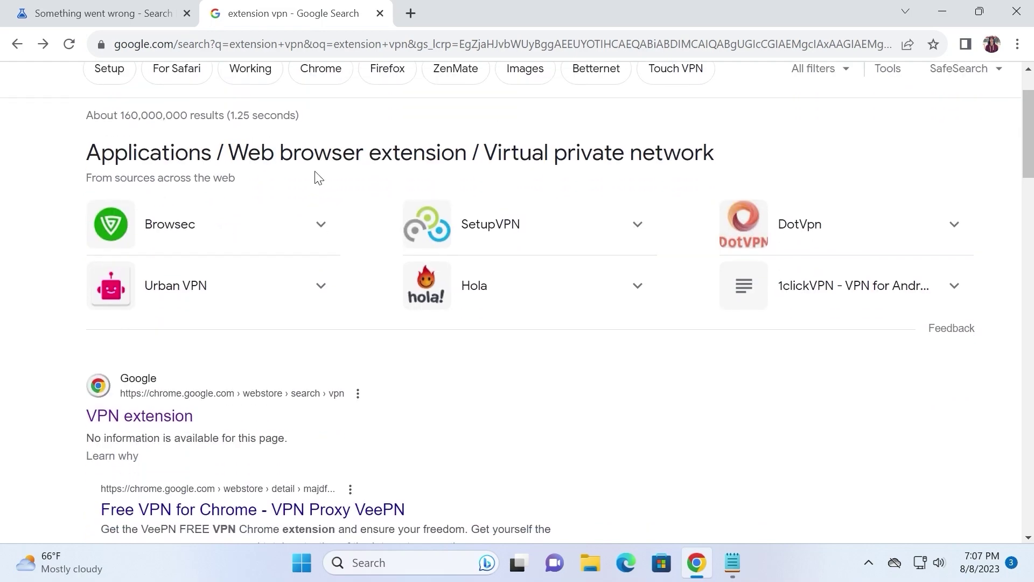
pyautogui.click(153, 418)
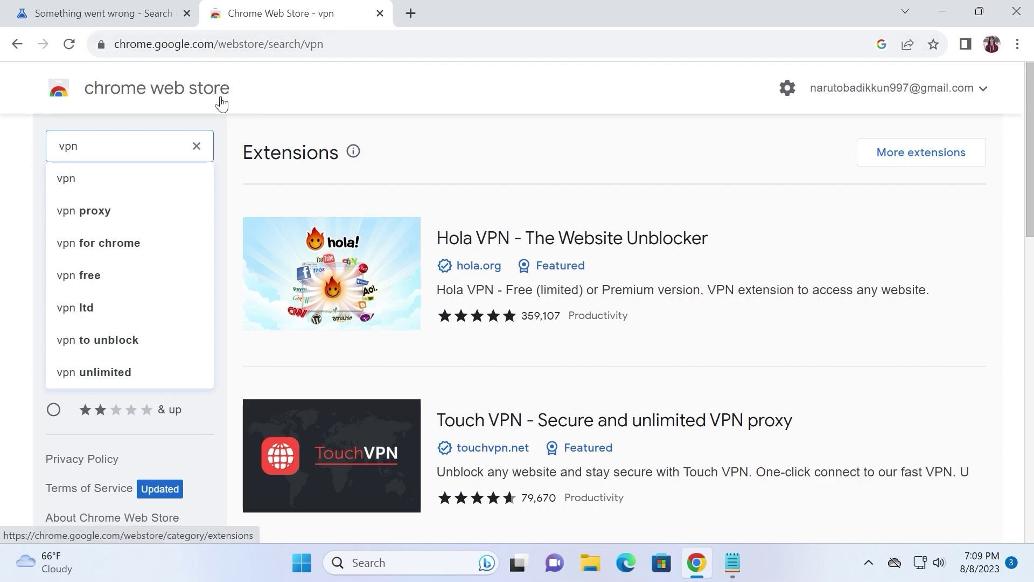
pyautogui.click(380, 13)
# In a new tab, search Google for 'windscribe' and open the official Windscribe website
pyautogui.click(218, 10)
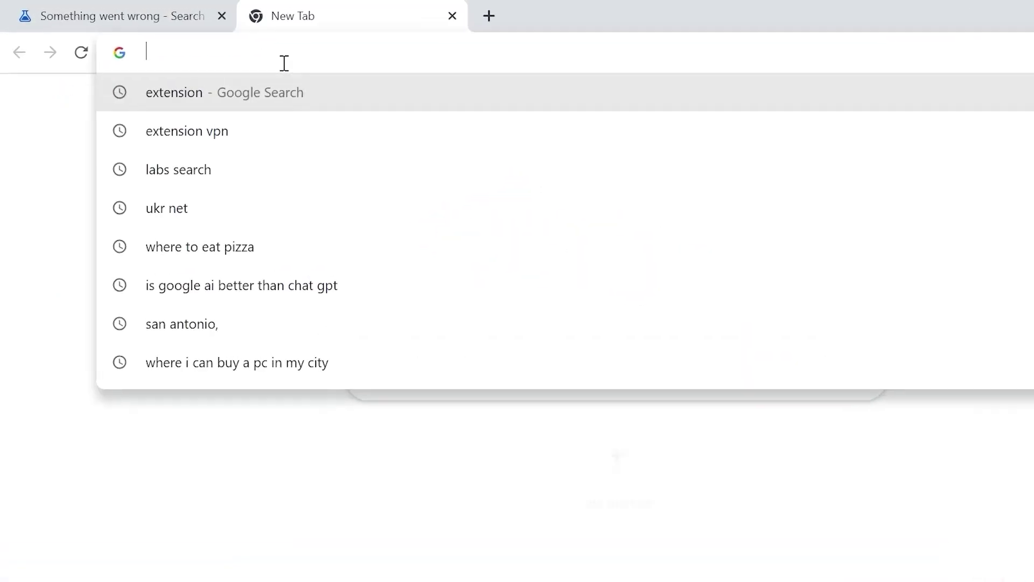
pyautogui.write('win')
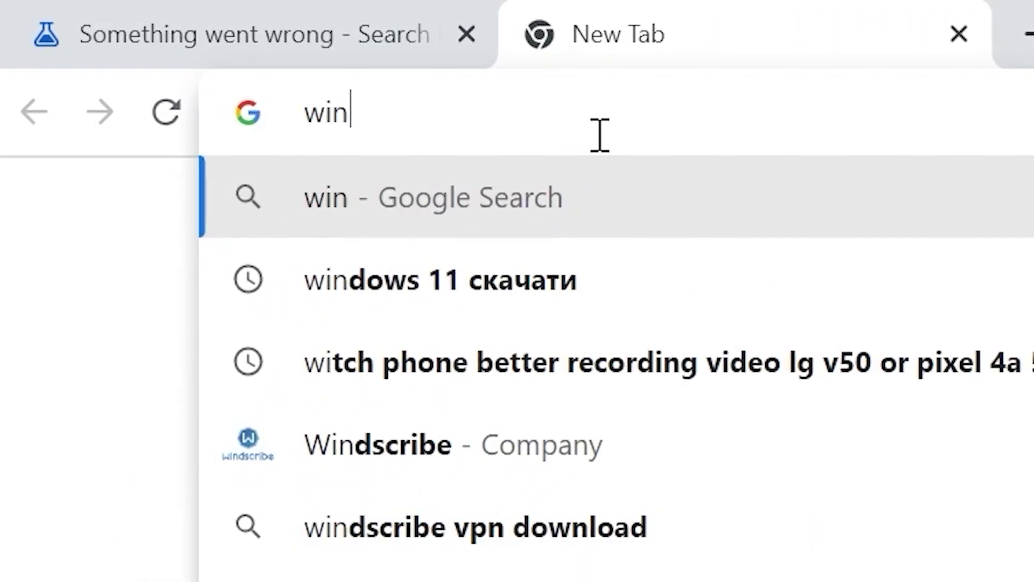
pyautogui.write('dscribe')
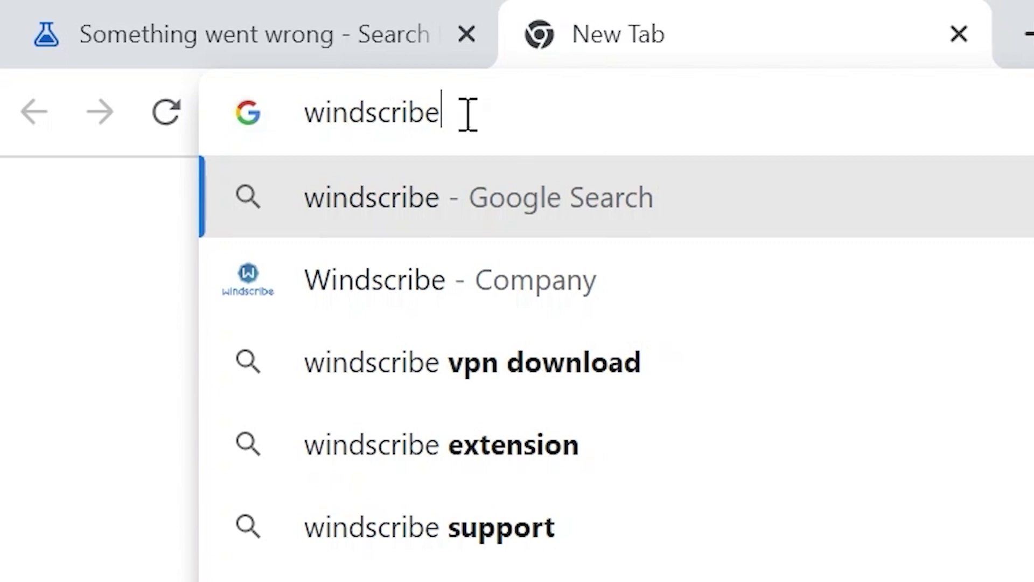
pyautogui.hotkey('ctrl', 'a')
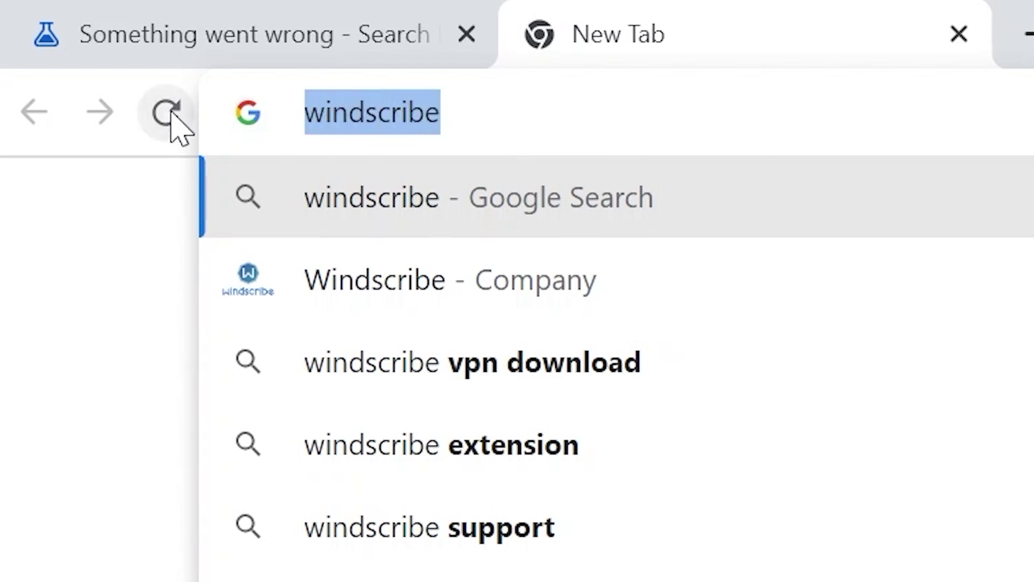
pyautogui.press('Return')
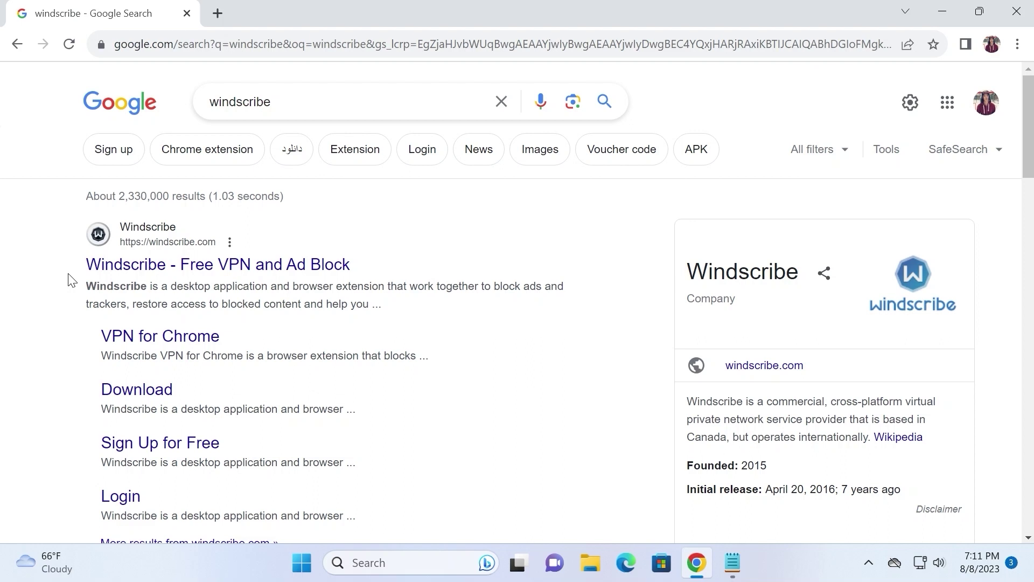
pyautogui.click(143, 270)
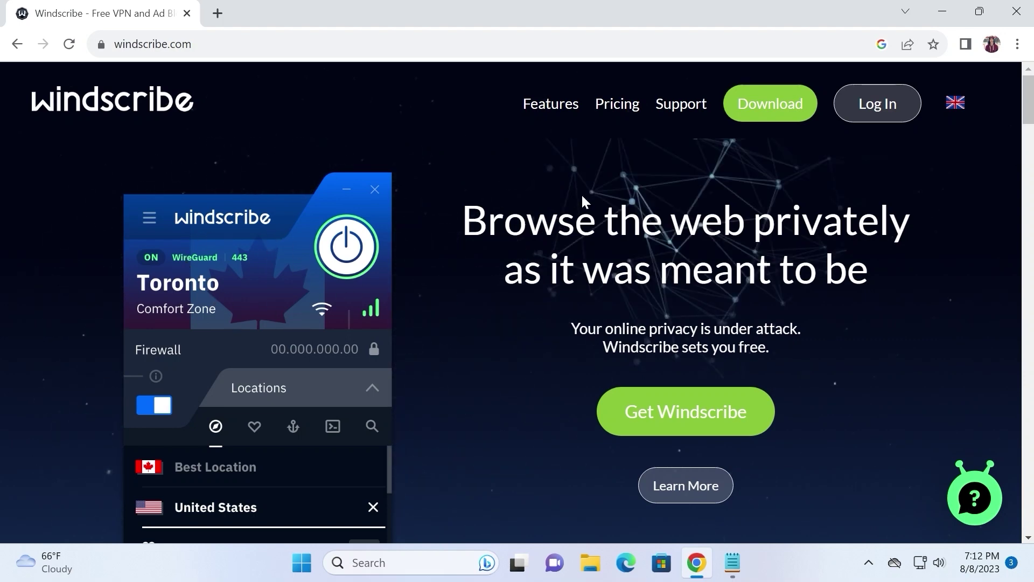
# Download Windscribe_2.6.14.exe for Windows from the Windscribe download page and view recent downloads
pyautogui.click(762, 107)
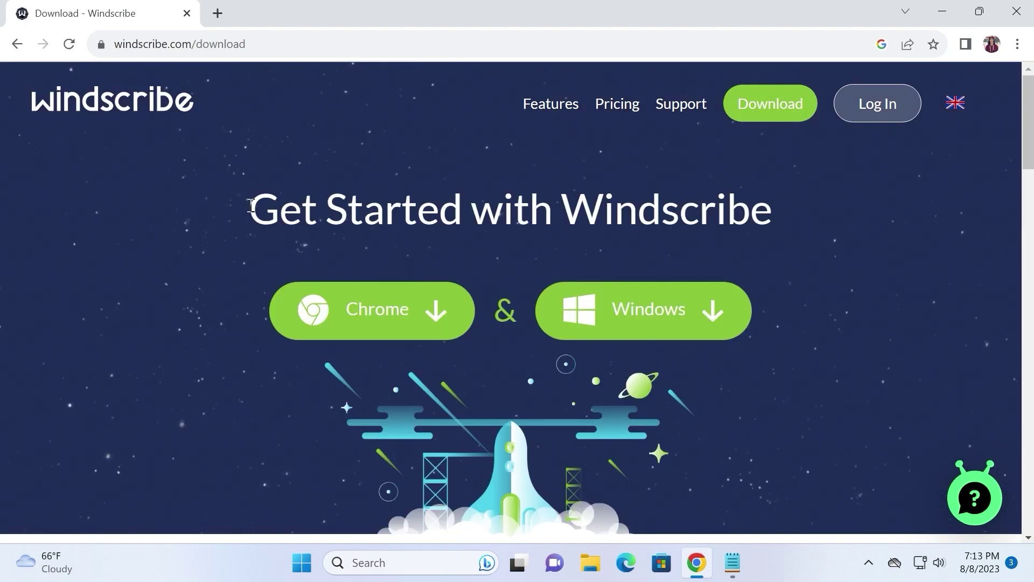
pyautogui.moveTo(251, 206); pyautogui.dragTo(783, 237)
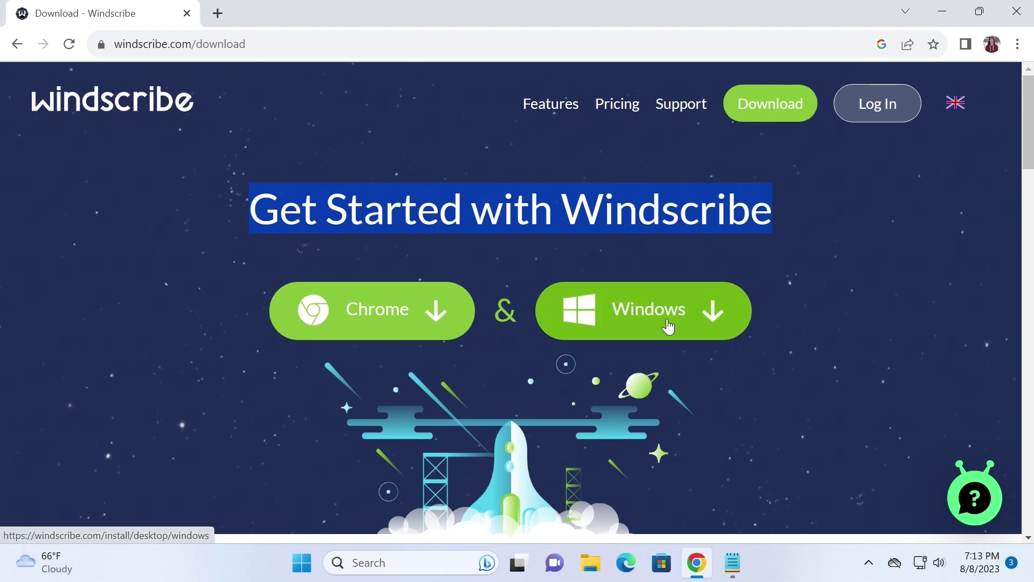
pyautogui.click(650, 319)
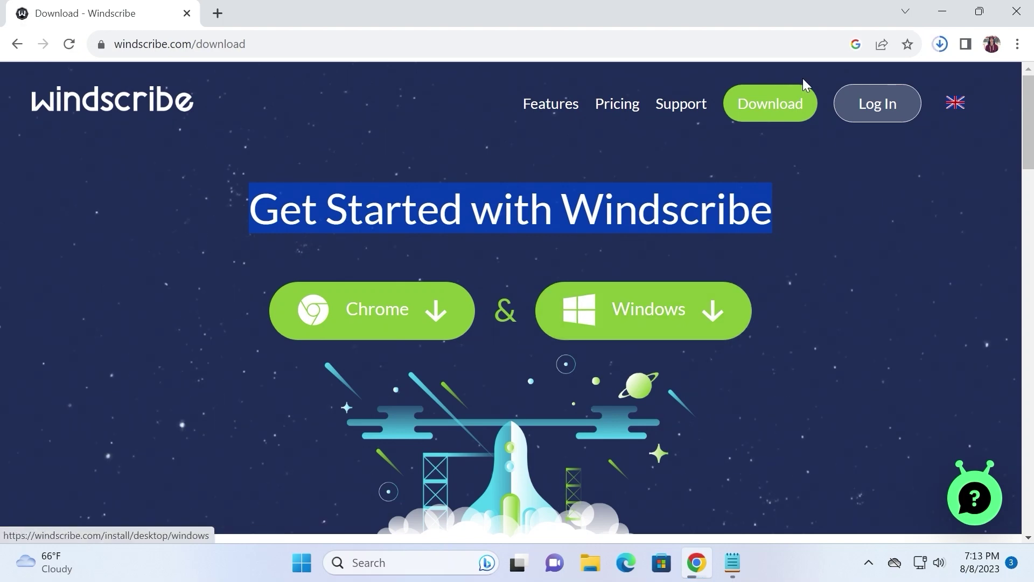
pyautogui.click(940, 44)
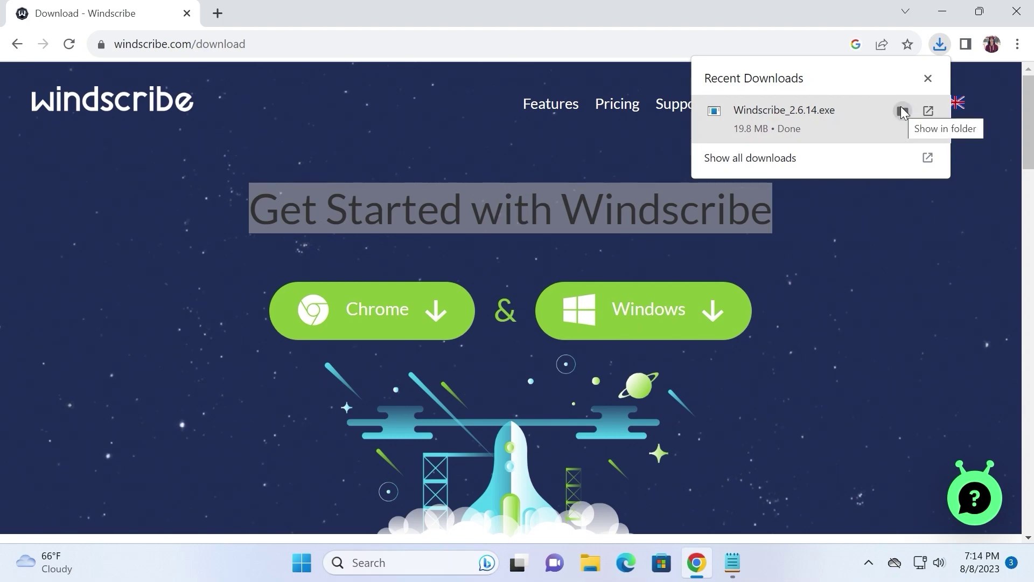
# Run Windscribe_2.6.14.exe from the Downloads folder and install Windscribe
pyautogui.click(904, 112)
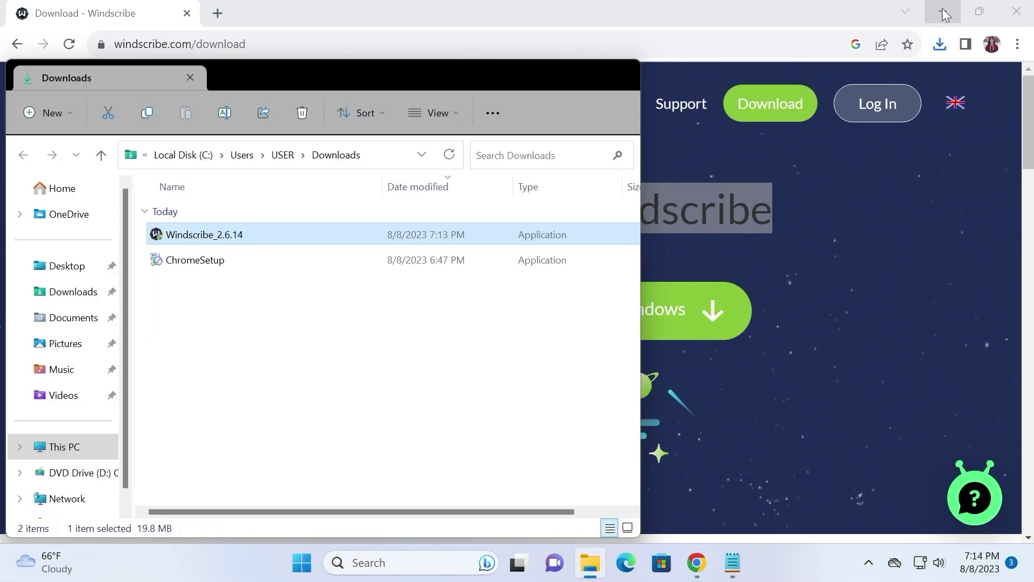
pyautogui.click(942, 8)
pyautogui.moveTo(397, 62); pyautogui.dragTo(617, 14)
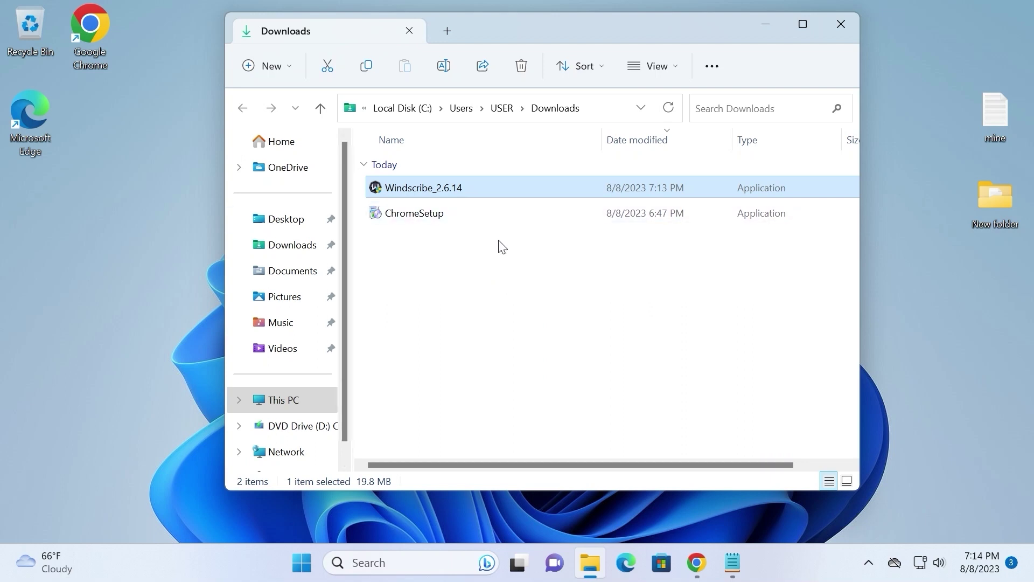
pyautogui.doubleClick(406, 186)
pyautogui.click(436, 417)
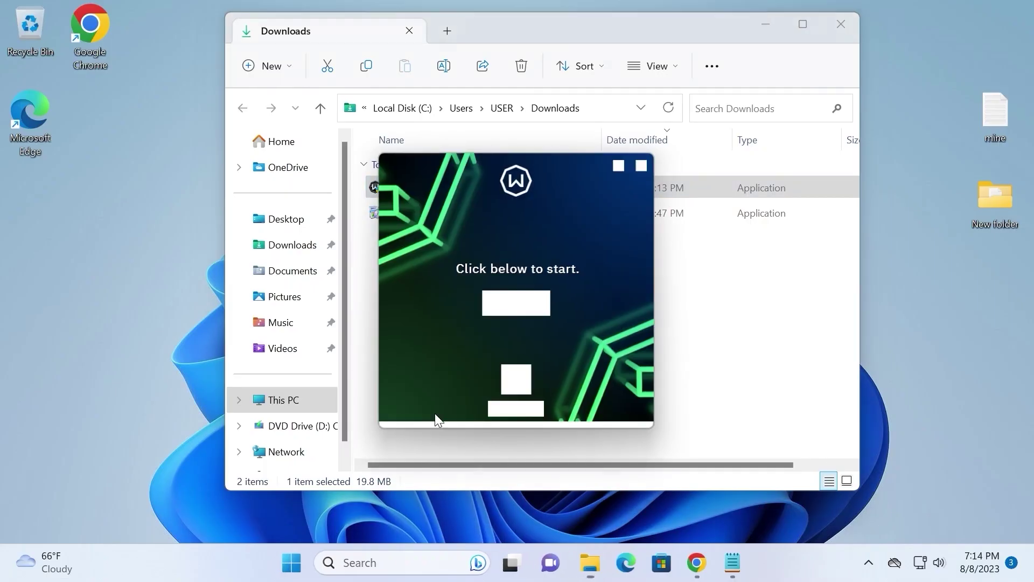
pyautogui.click(514, 305)
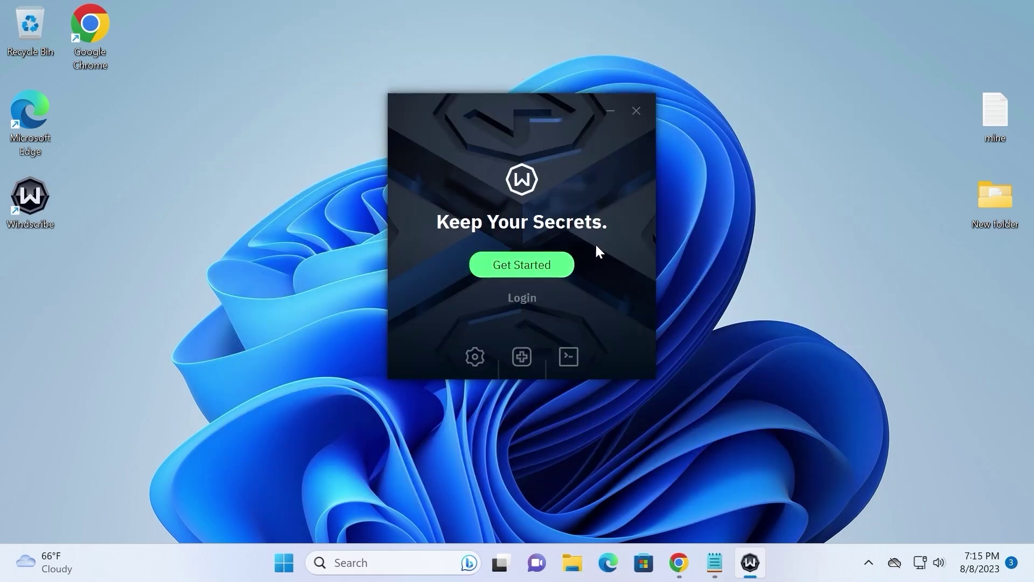
# Start a new Windscribe account, entering a username, the password twice and the contact e-mail
pyautogui.click(530, 265)
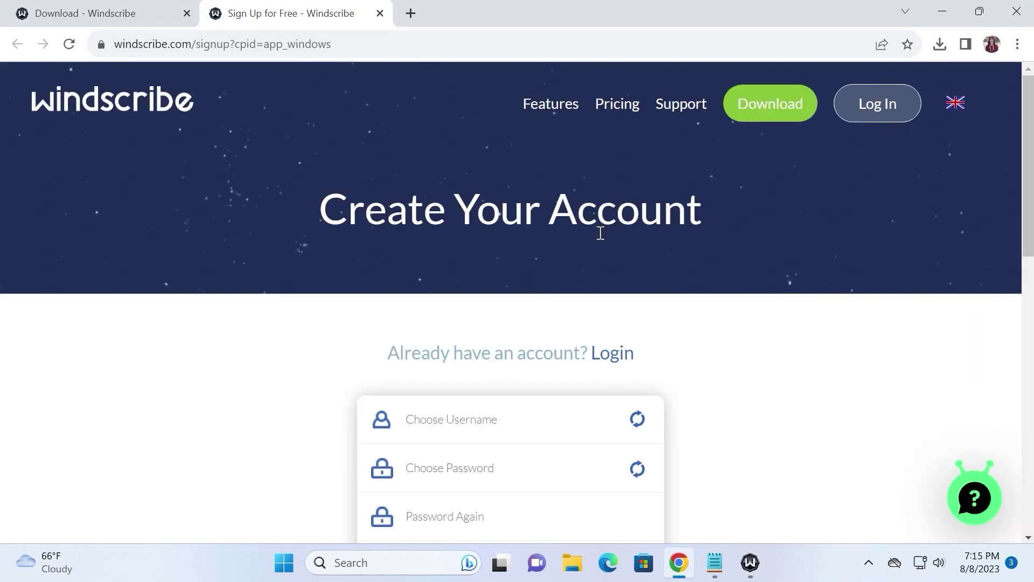
pyautogui.scroll(-1, 601, 239)
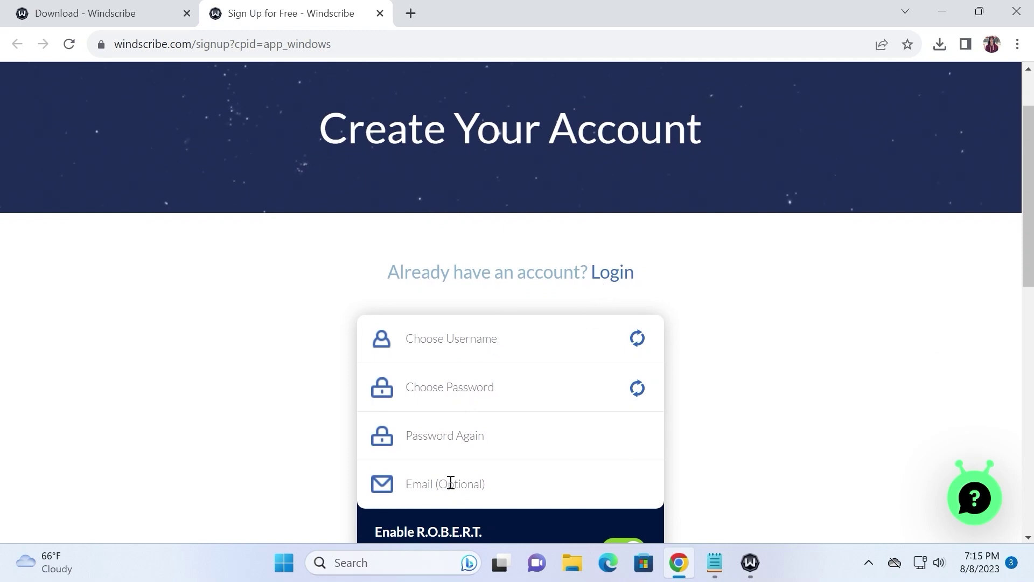
pyautogui.click(482, 337)
pyautogui.write('andriy')
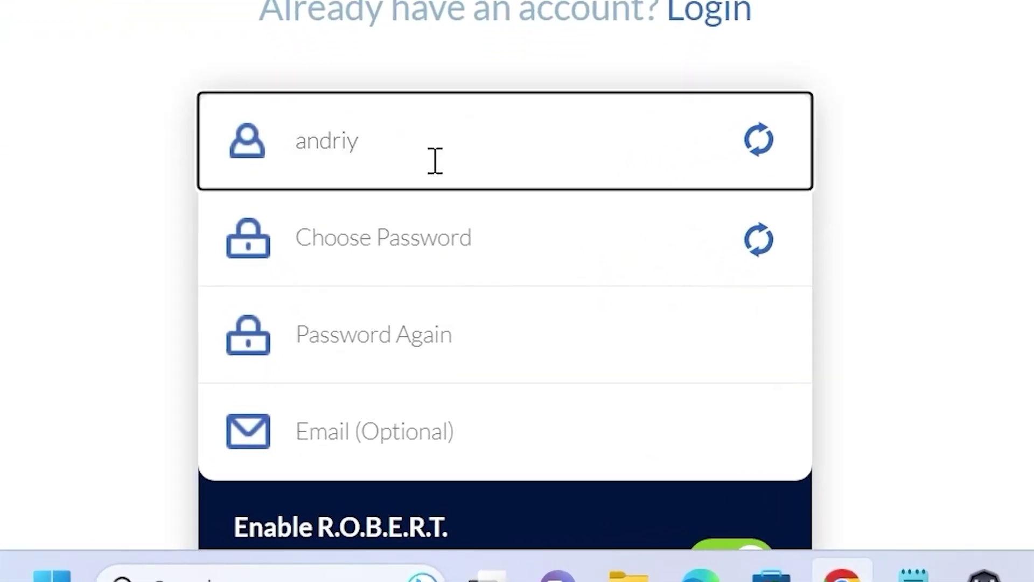
pyautogui.write('_technology')
pyautogui.click(484, 218)
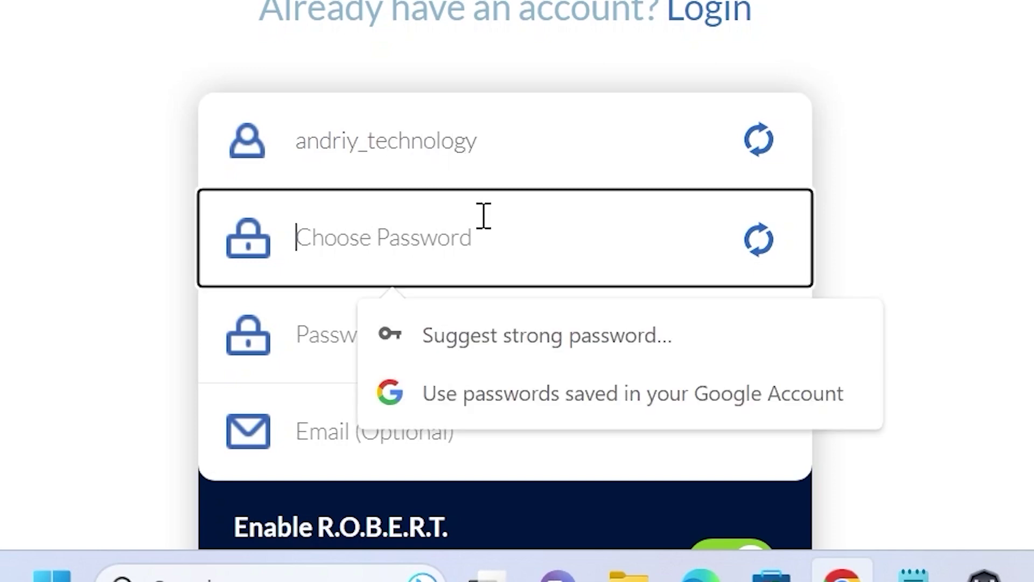
pyautogui.write('••••••••••')
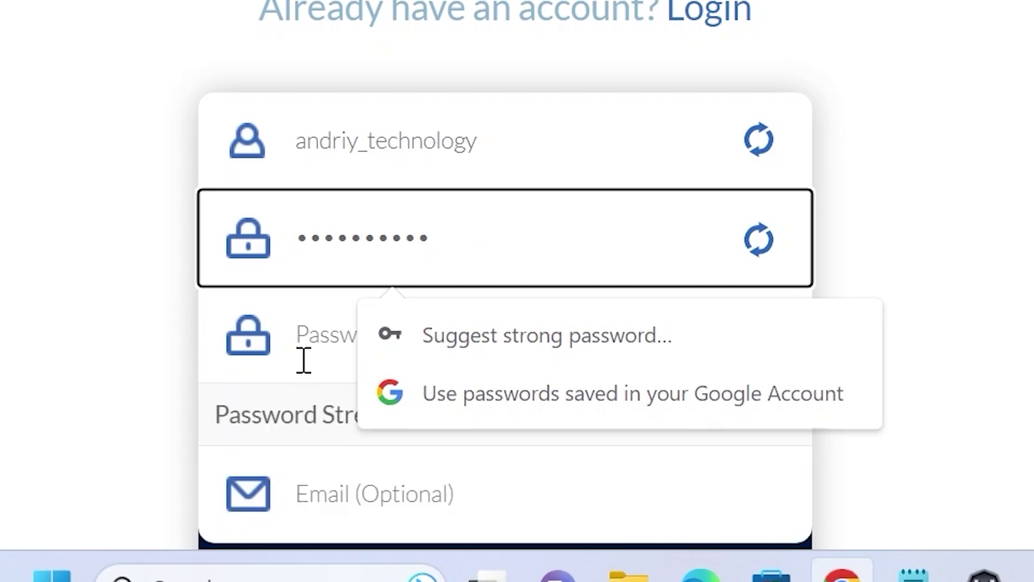
pyautogui.click(316, 353)
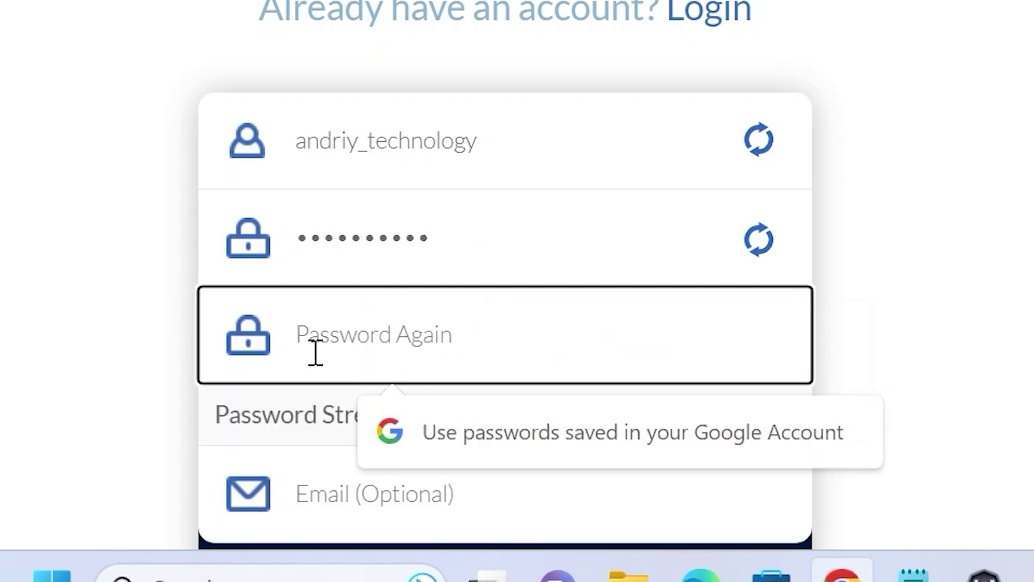
pyautogui.write('••••••••••')
pyautogui.press('Tab')
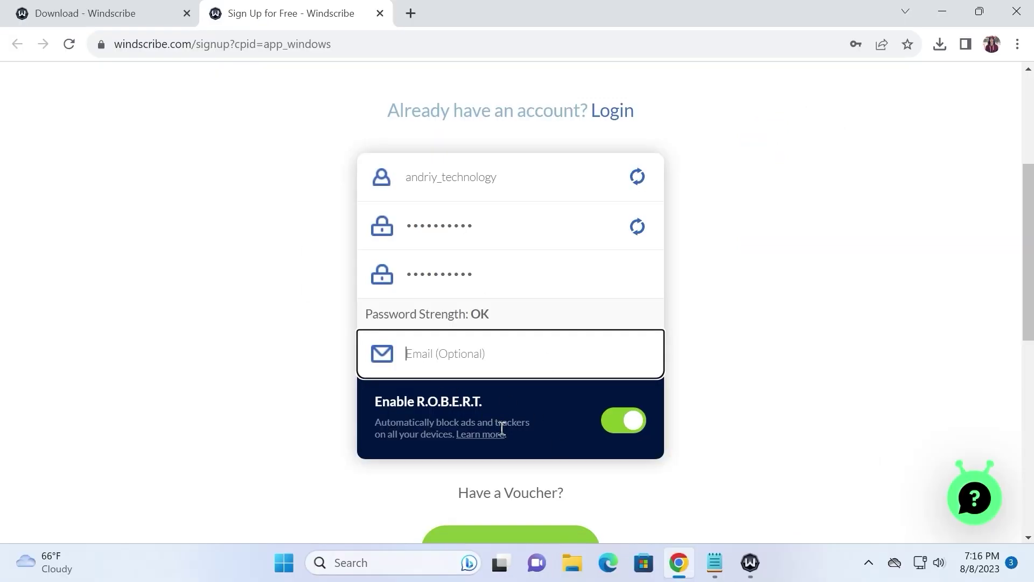
pyautogui.hotkey('ctrl', 'v')
pyautogui.click(435, 194)
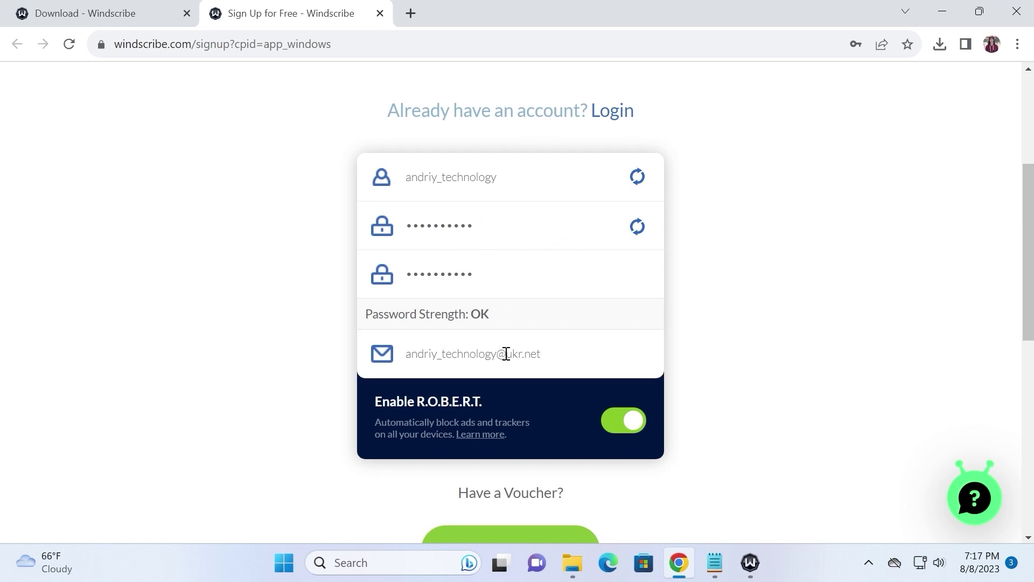
# Keep R.O.B.E.R.T. ad blocking on, then submit the form with the captcha code
pyautogui.scroll(-1, 599, 329)
pyautogui.click(626, 342)
pyautogui.click(630, 342)
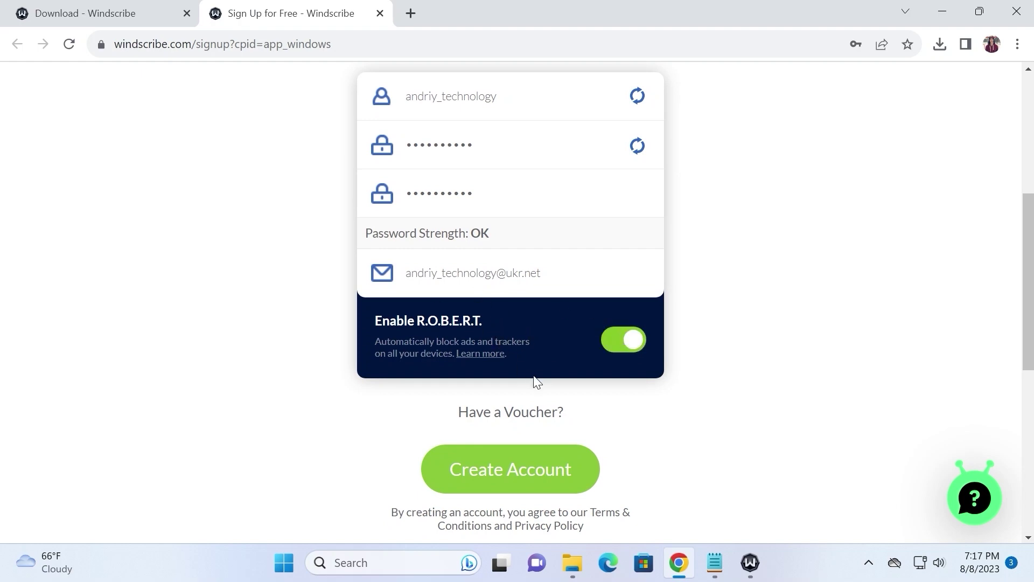
pyautogui.click(515, 476)
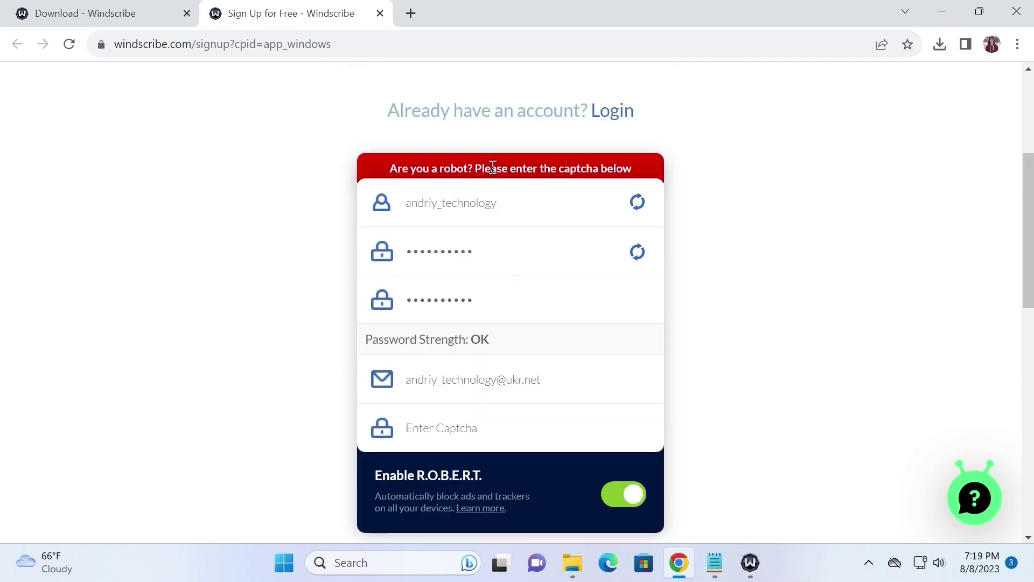
pyautogui.scroll(-5, 609, 166)
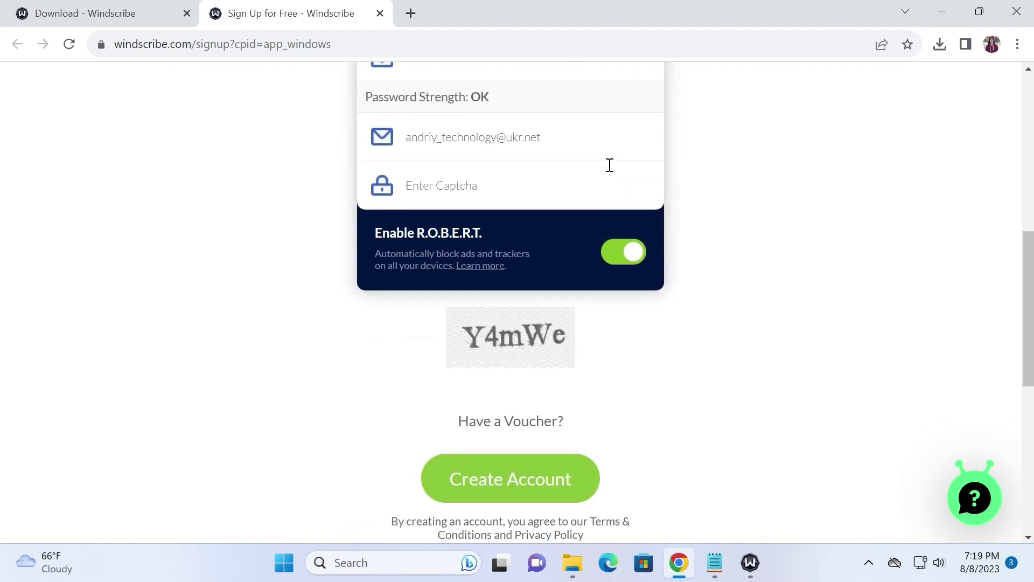
pyautogui.moveTo(594, 344); pyautogui.dragTo(452, 331)
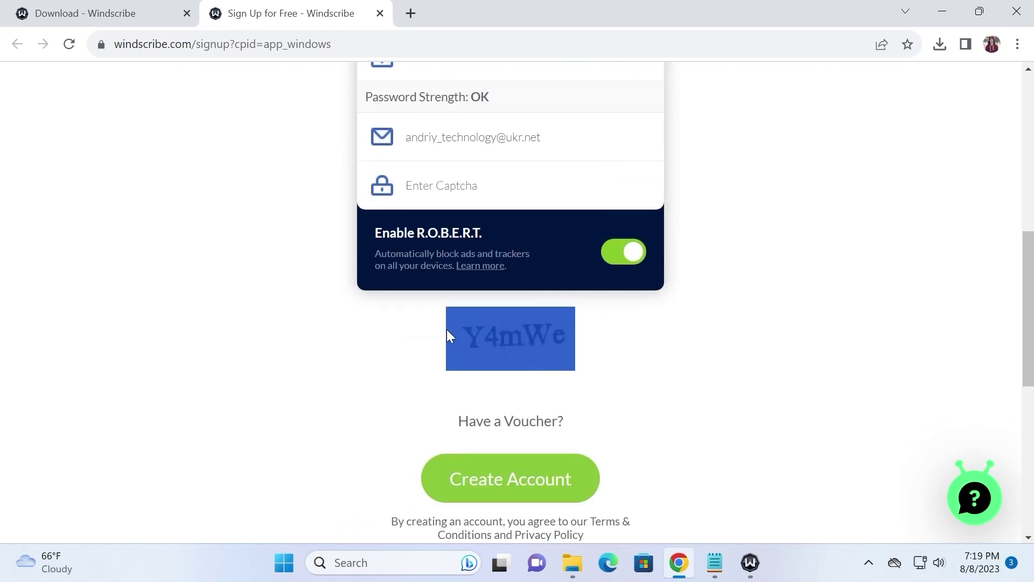
pyautogui.click(538, 179)
pyautogui.write('Y4mWe')
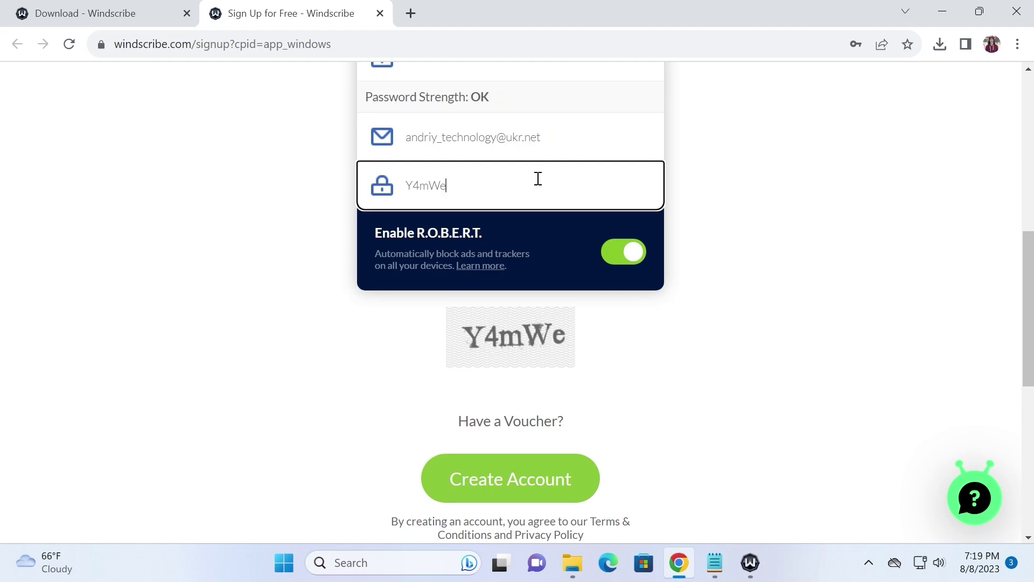
pyautogui.click(490, 491)
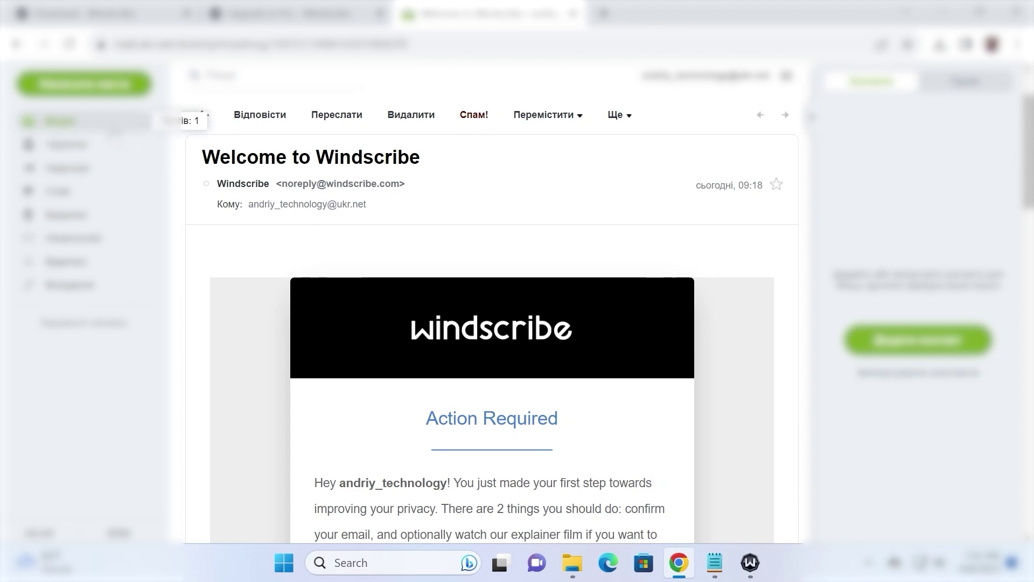
# Scroll the Welcome to Windscribe email and follow its Confirm Email link for 10GB
pyautogui.scroll(-2, 433, 330)
pyautogui.moveTo(441, 422); pyautogui.dragTo(369, 458)
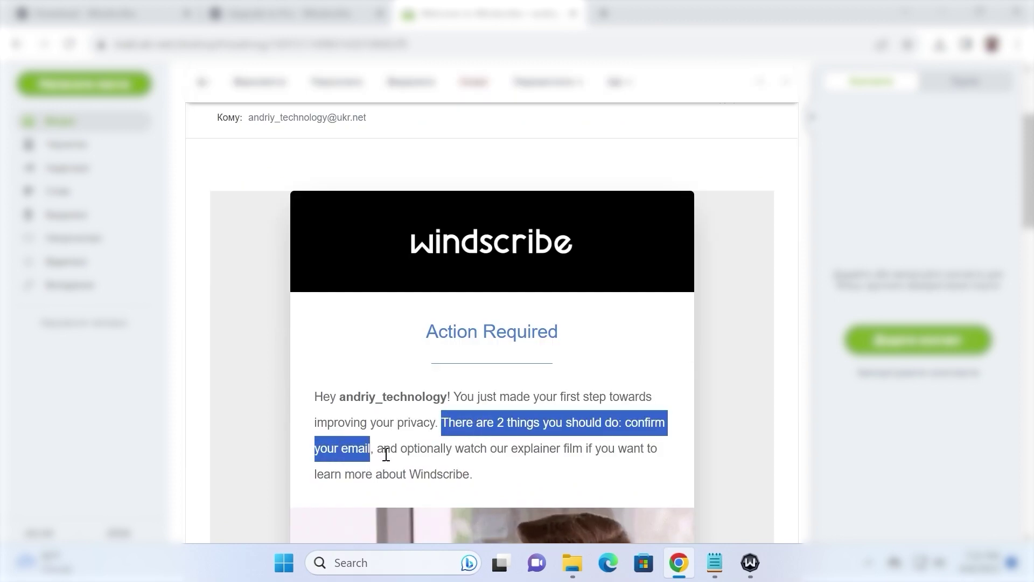
pyautogui.scroll(-6, 496, 322)
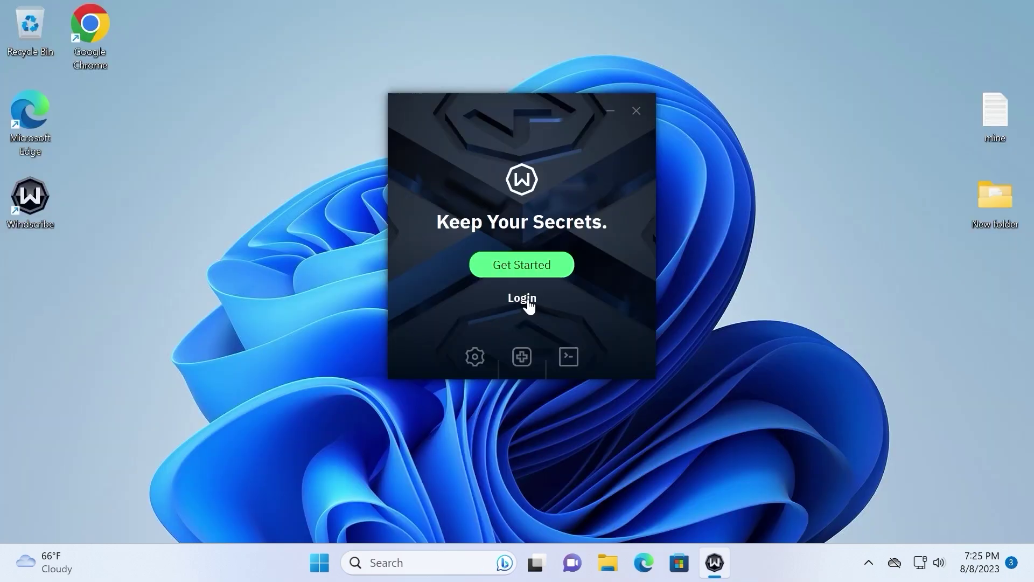
# Sign in to the Windscribe app with the new account's password
pyautogui.click(522, 298)
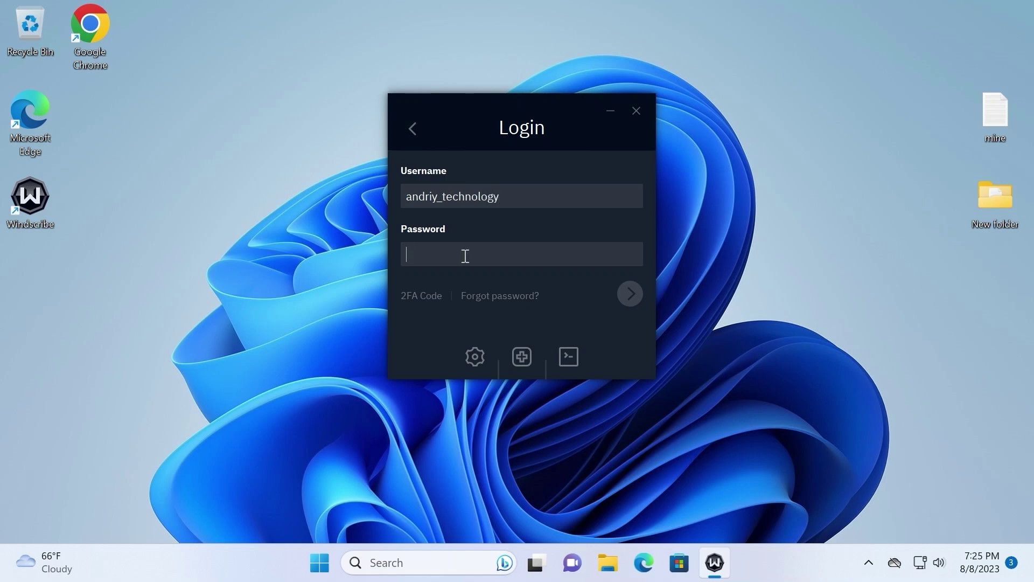
pyautogui.write('•')
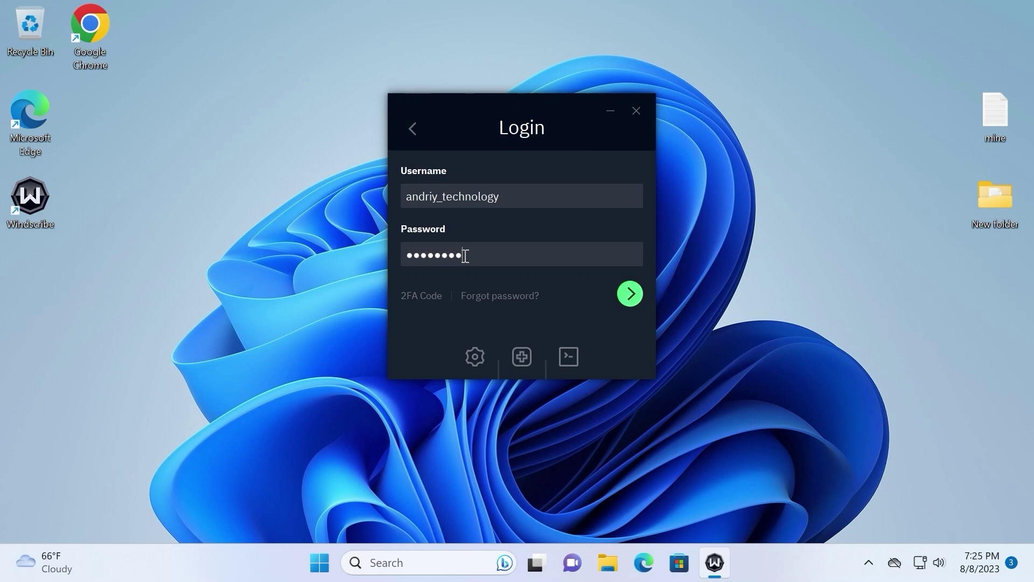
pyautogui.click(629, 295)
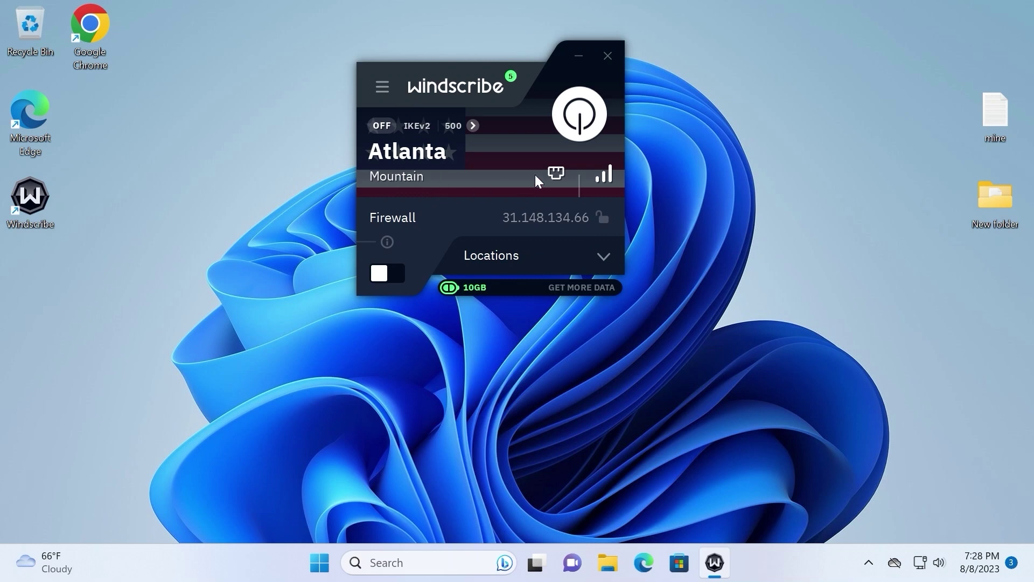
# Connect to the US Central Atlanta Mountain server and drag the Windscribe window aside
pyautogui.click(601, 263)
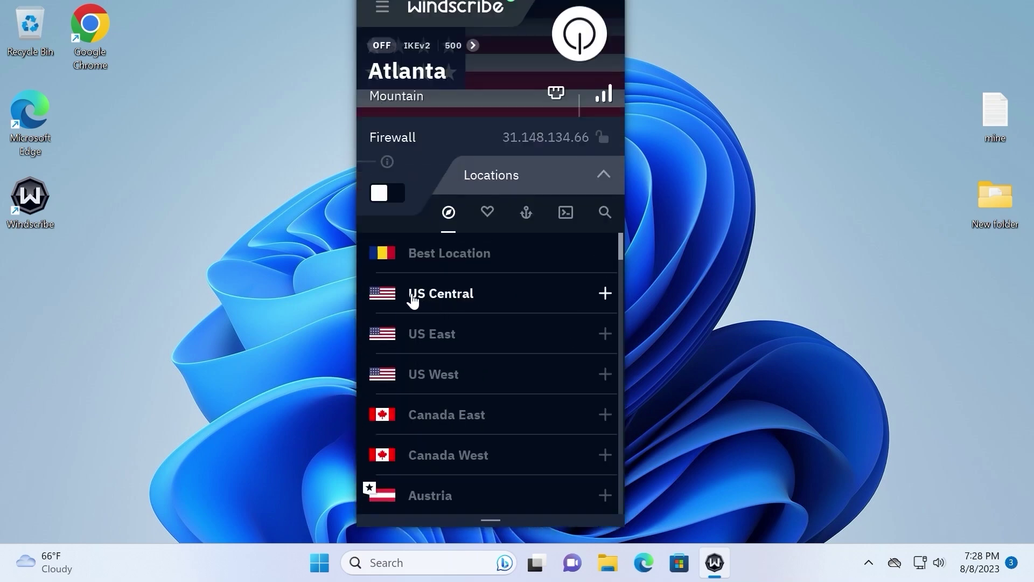
pyautogui.click(458, 305)
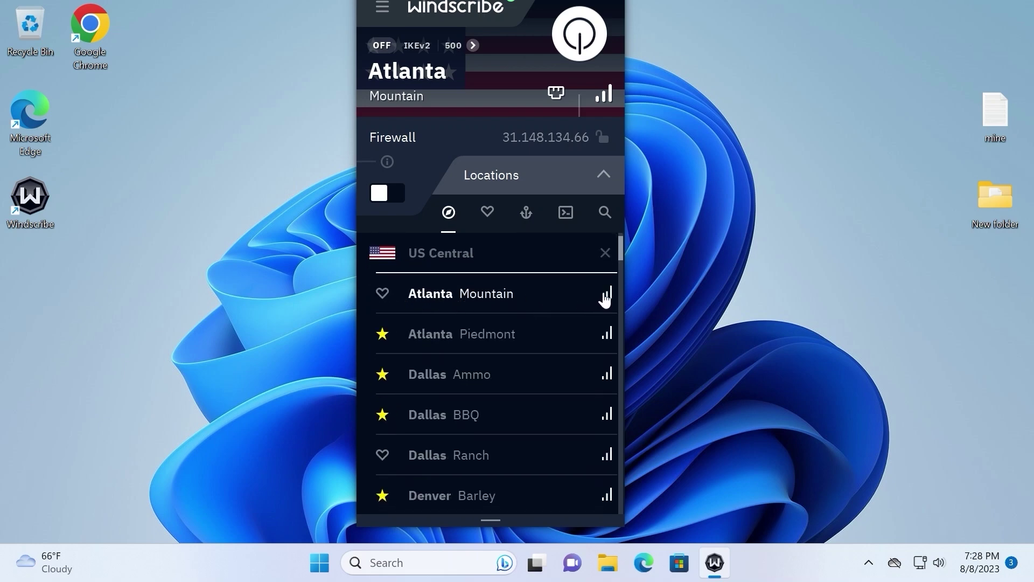
pyautogui.moveTo(609, 296)
pyautogui.click(449, 295)
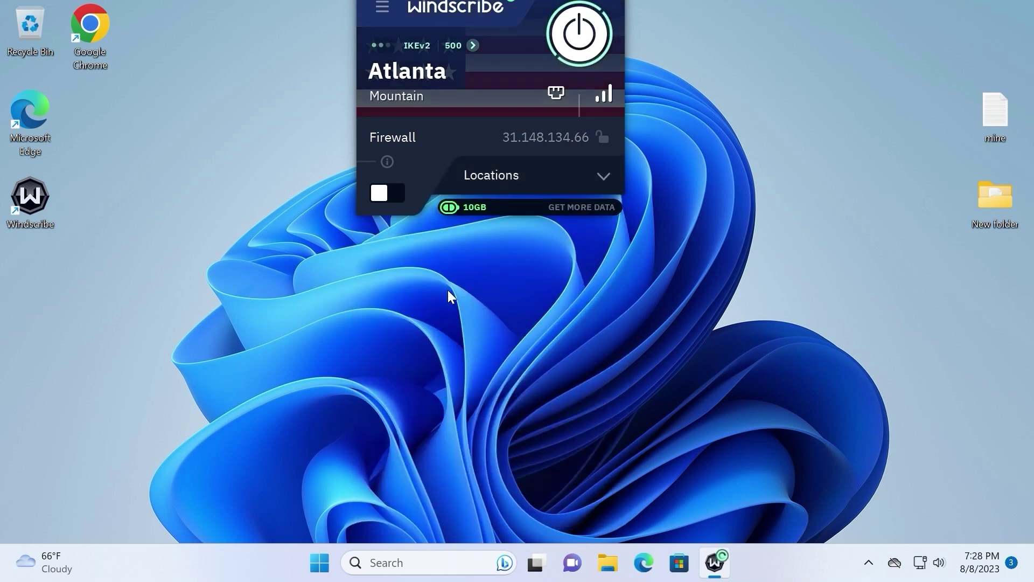
pyautogui.moveTo(520, 11); pyautogui.dragTo(507, 79)
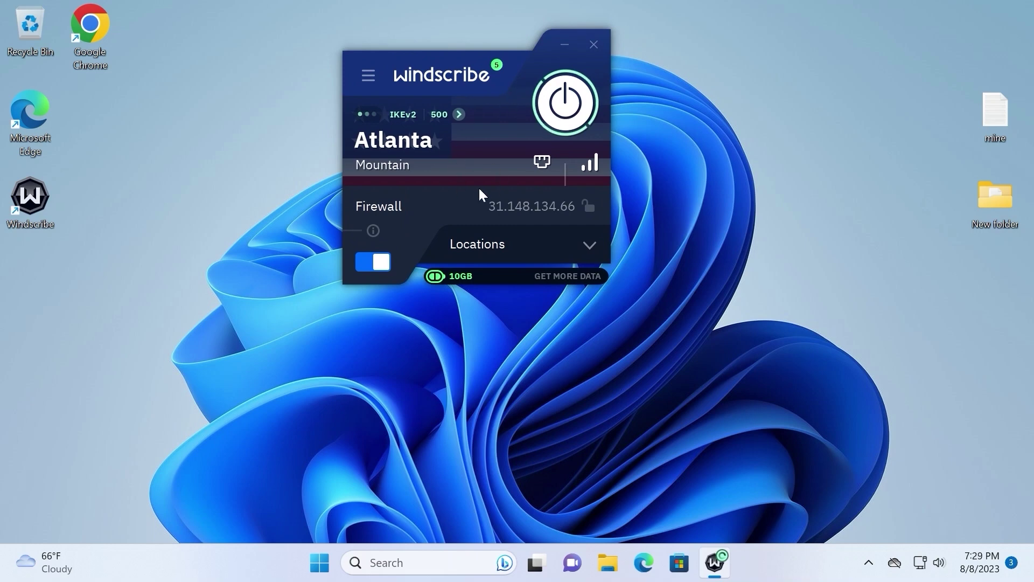
# Minimize Windscribe, launch Chrome, search 'labs search' and open Try experiments in Search Labs
pyautogui.click(565, 48)
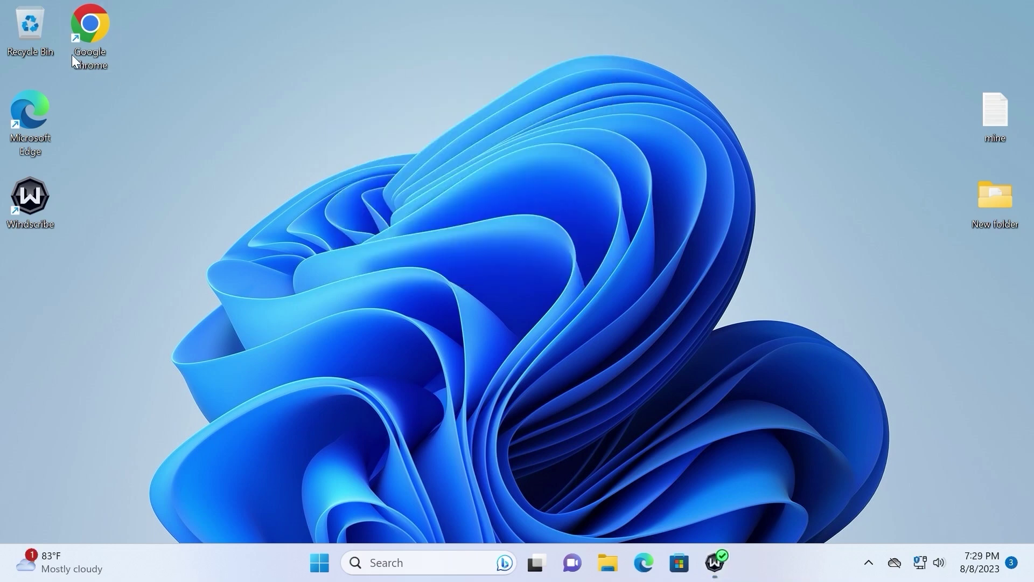
pyautogui.doubleClick(89, 26)
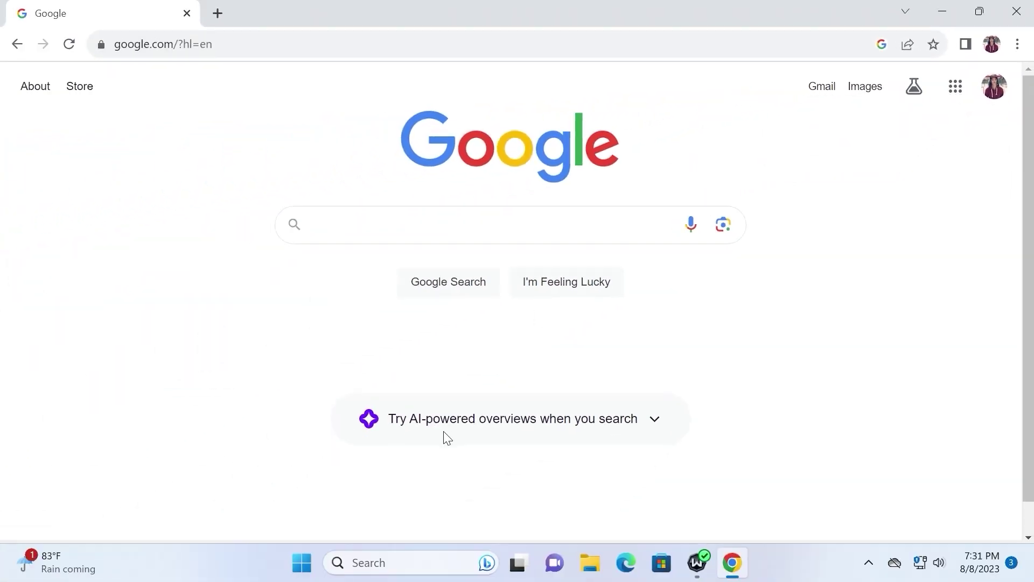
pyautogui.click(417, 225)
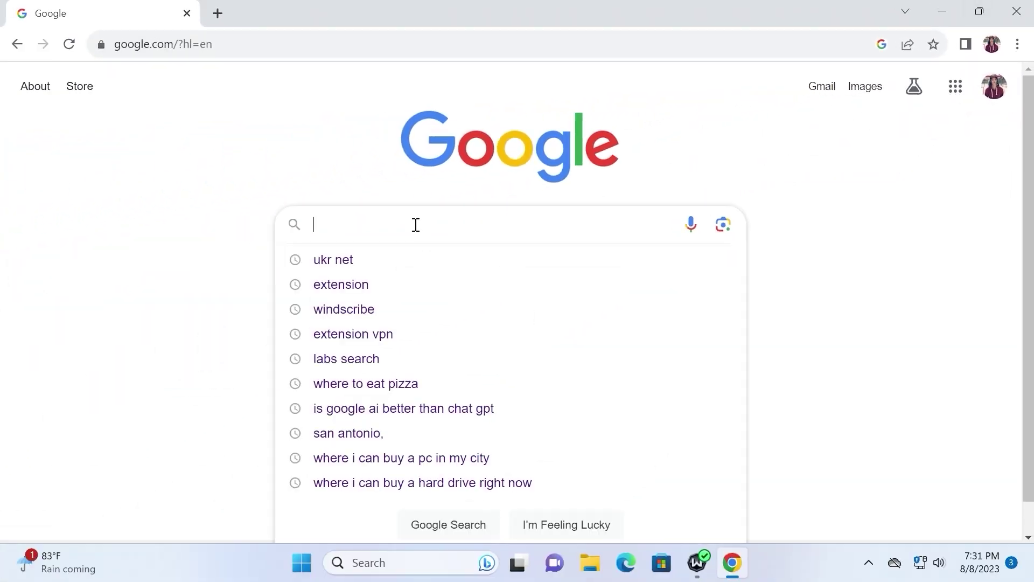
pyautogui.write('labs')
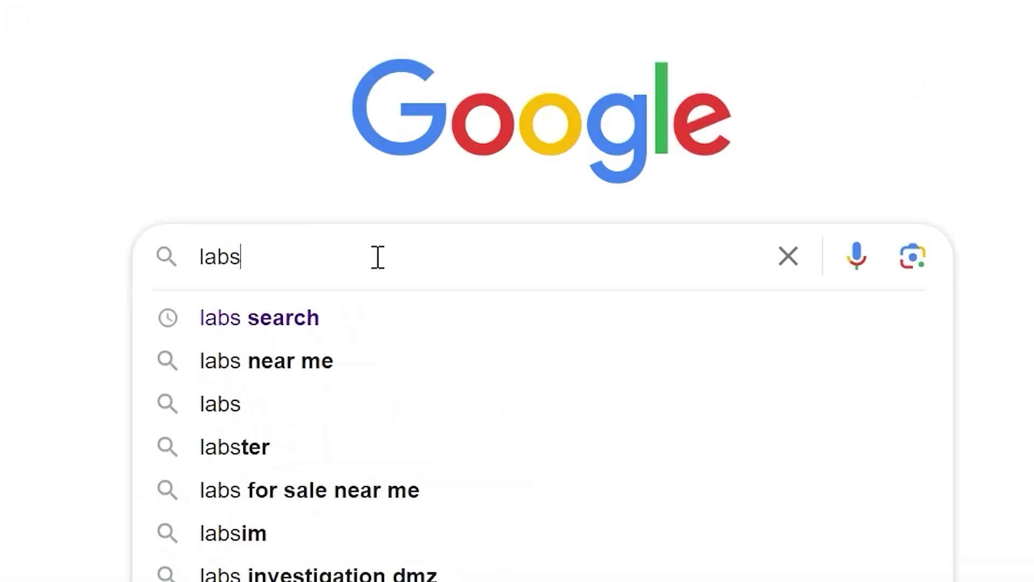
pyautogui.click(328, 326)
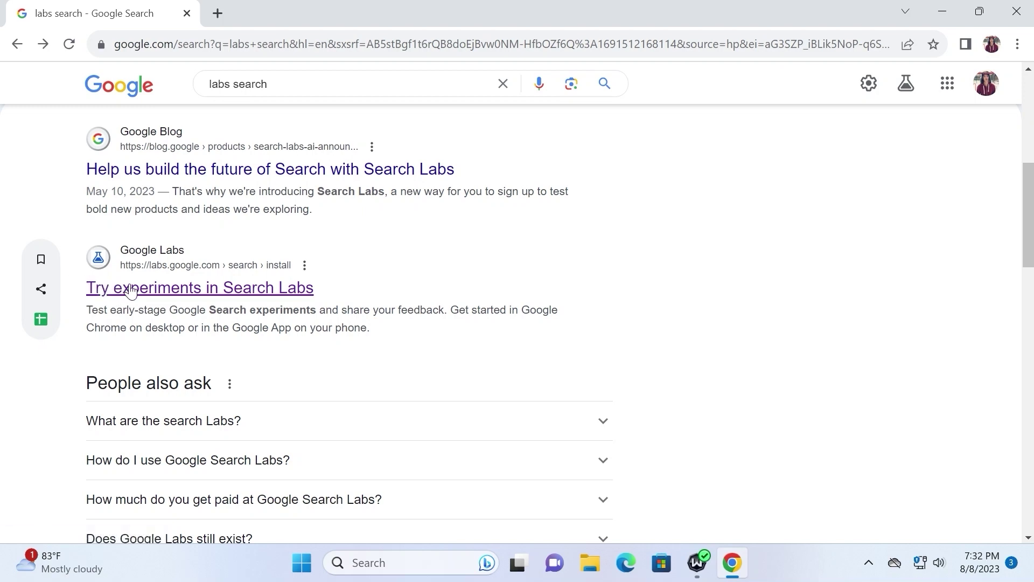
pyautogui.click(131, 291)
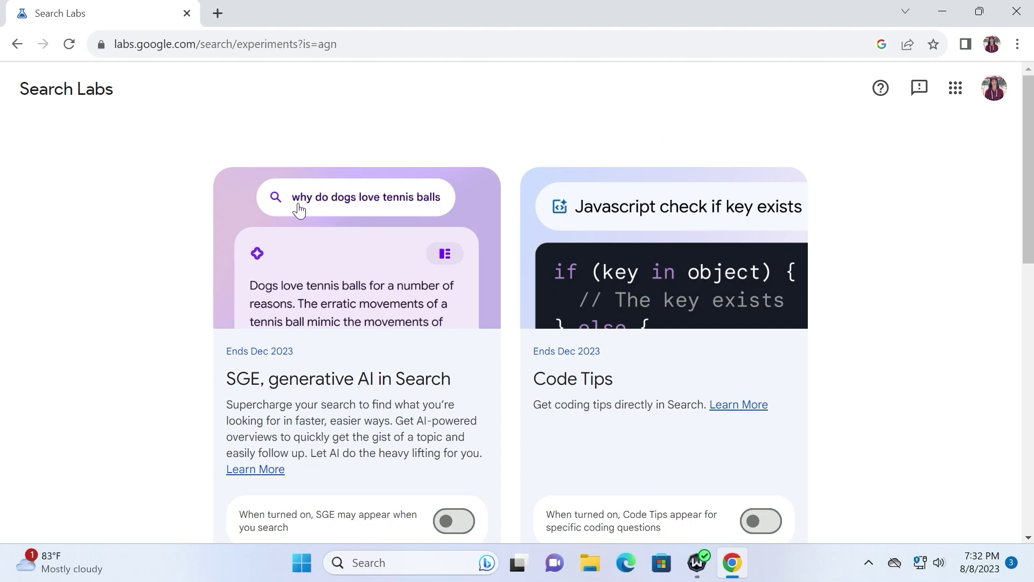
pyautogui.scroll(-5, 423, 254)
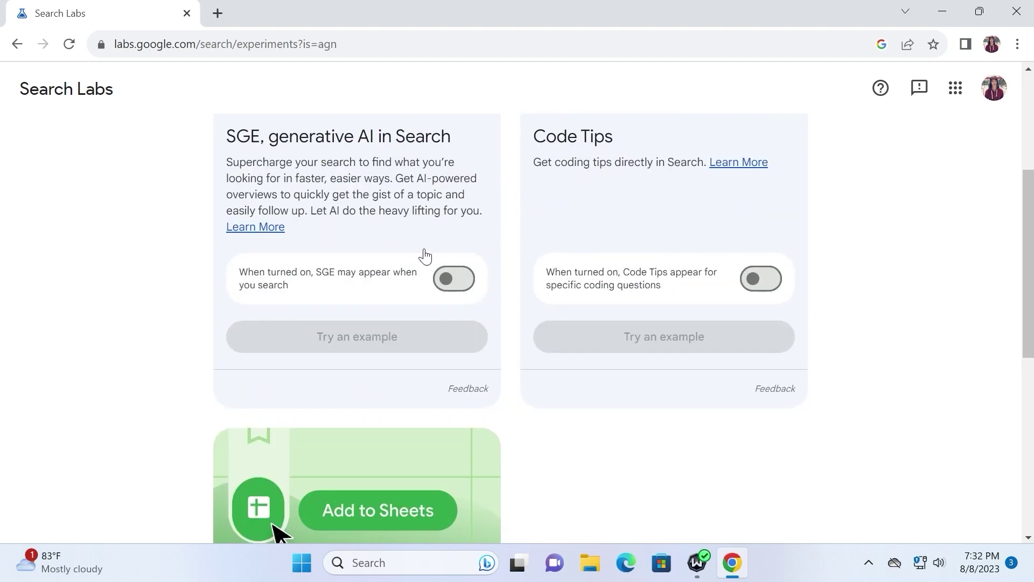
pyautogui.scroll(5, 427, 273)
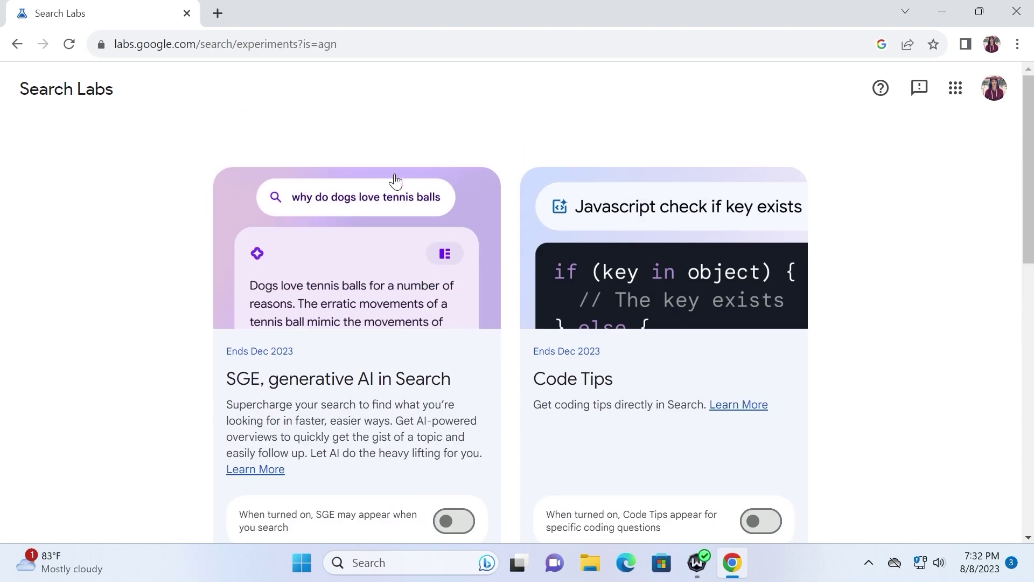
pyautogui.scroll(-2, 485, 224)
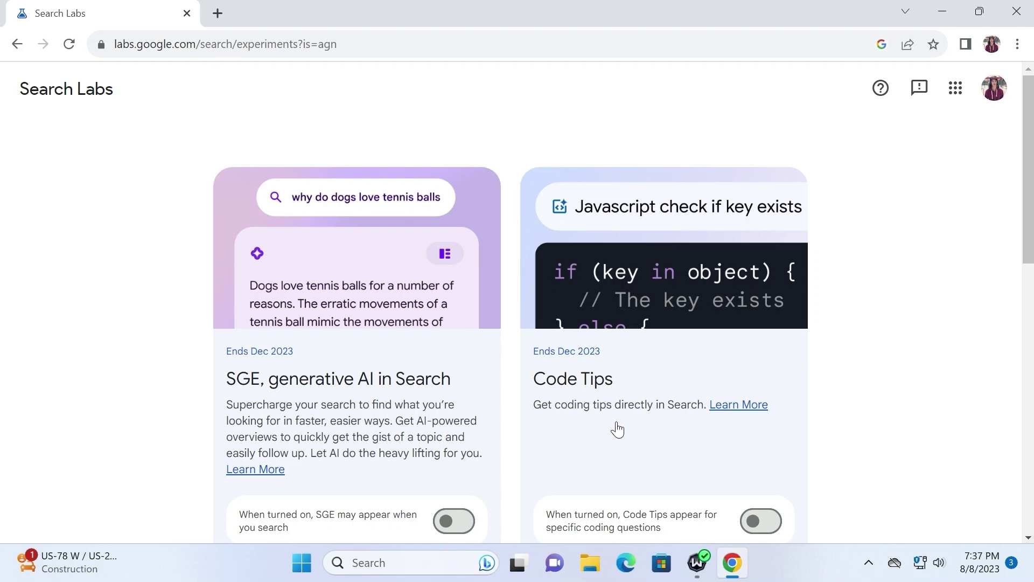
pyautogui.scroll(-1, 646, 377)
pyautogui.scroll(-6, 354, 183)
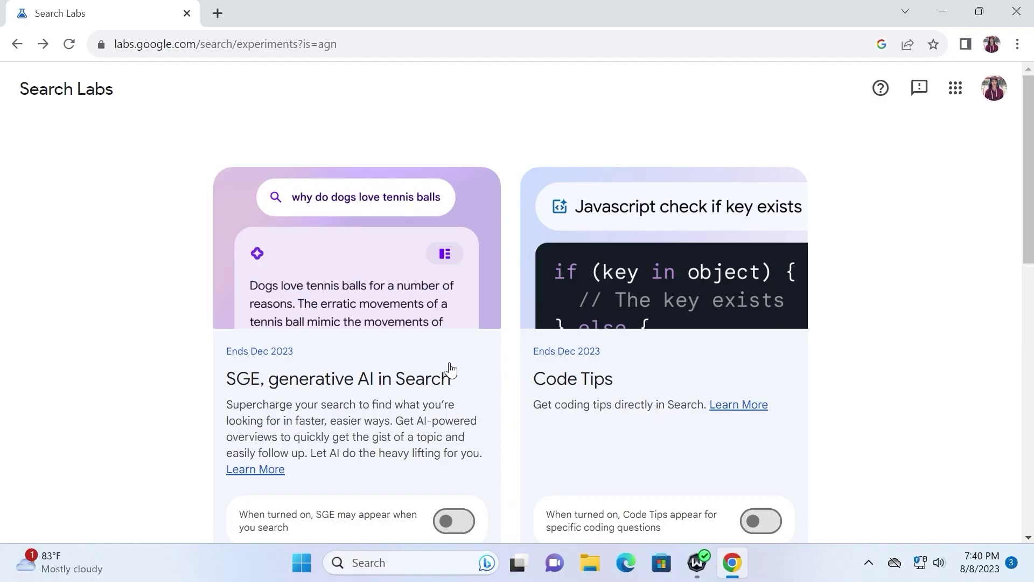
# Switch on the Add to Sheets experiment
pyautogui.scroll(-6, 551, 416)
pyautogui.scroll(-4, 443, 377)
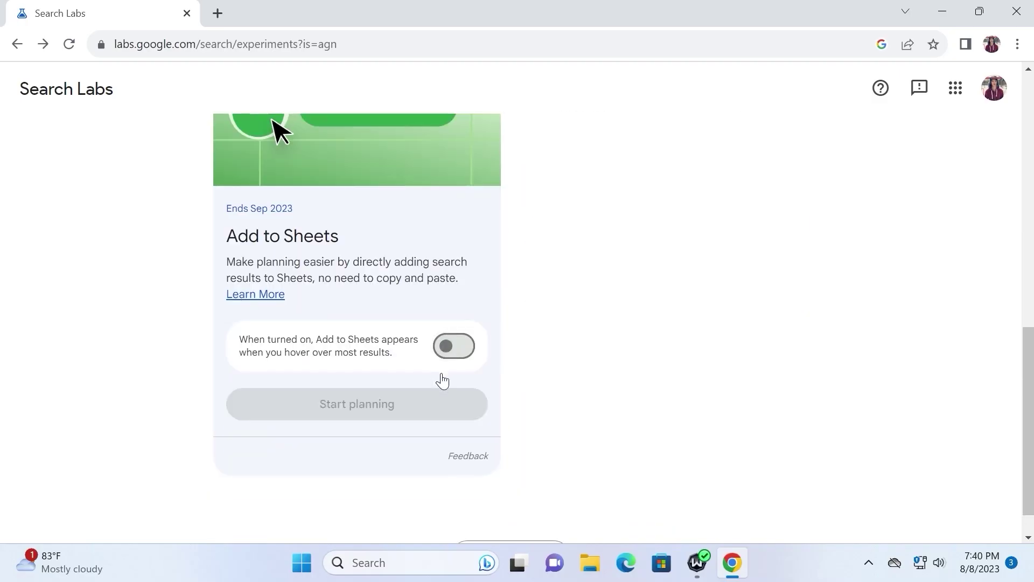
pyautogui.click(443, 371)
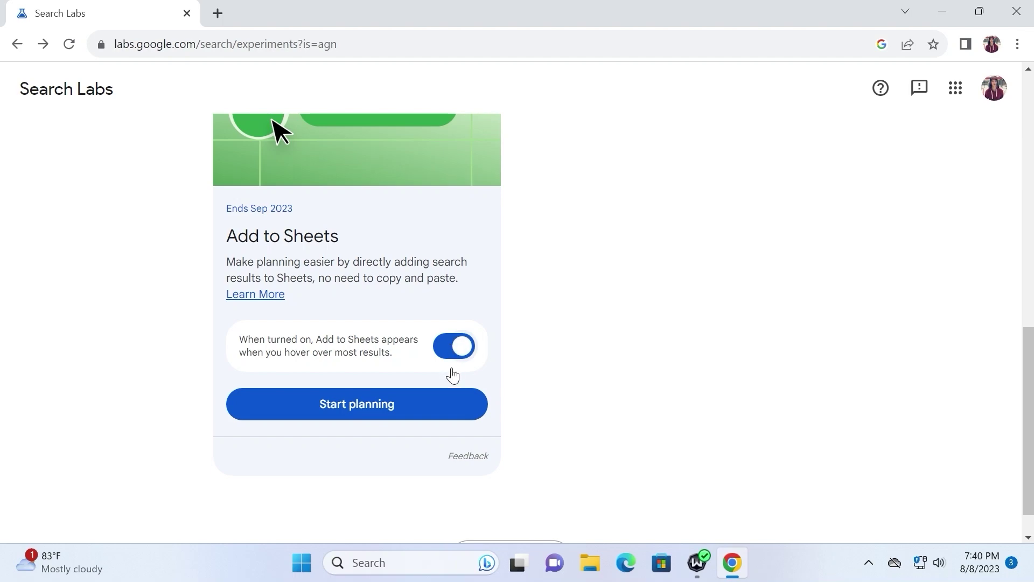
# Enable the SGE and Code Tips experiments, agreeing to each one's terms
pyautogui.scroll(5, 452, 377)
pyautogui.click(460, 199)
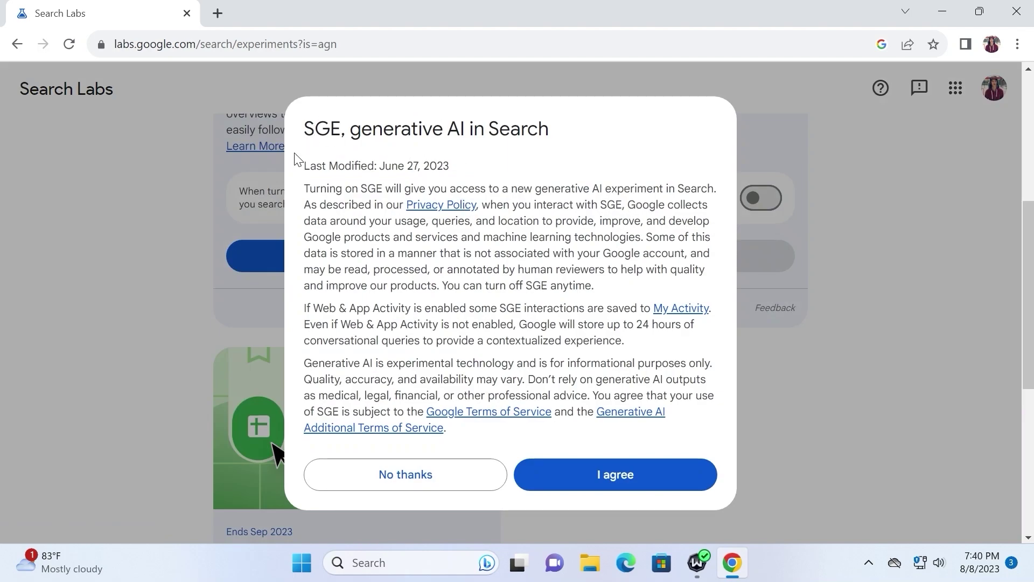
pyautogui.click(613, 474)
pyautogui.scroll(5, 797, 205)
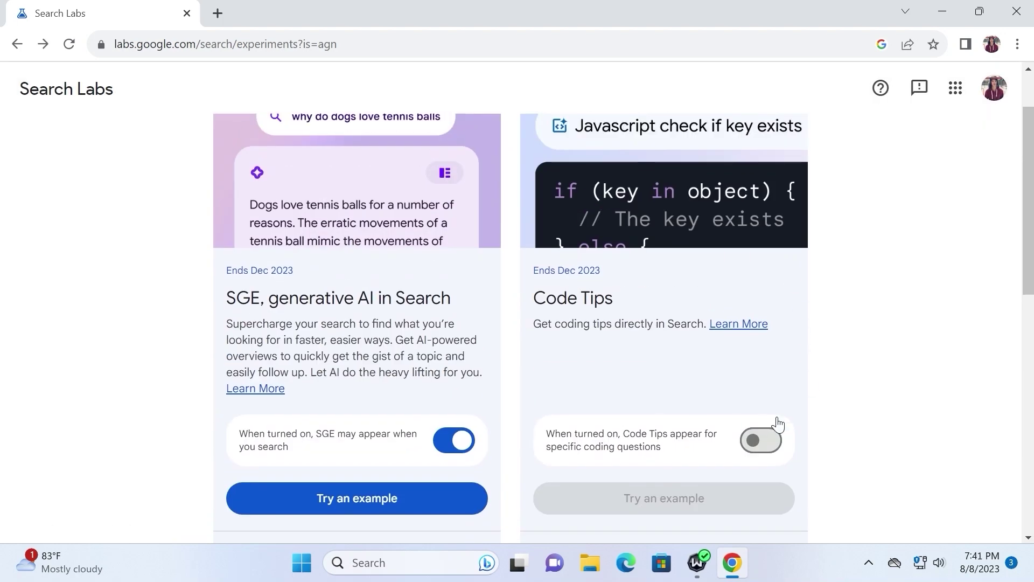
pyautogui.click(765, 441)
pyautogui.click(656, 473)
pyautogui.scroll(1, 355, 351)
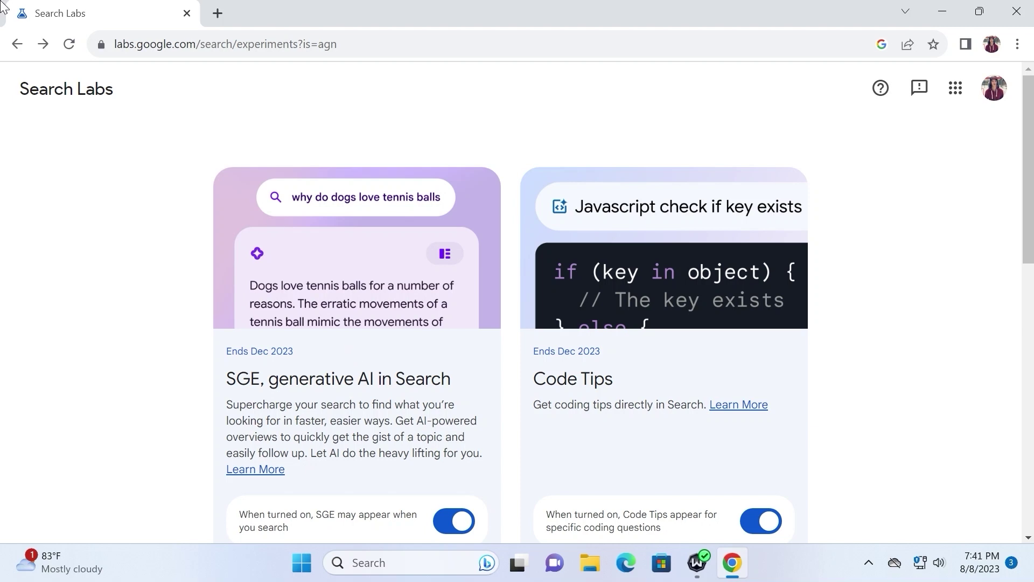
# Replace the Search Labs tab with a new one and search 'how to install windows 11 on an unsupported pc'
pyautogui.click(218, 14)
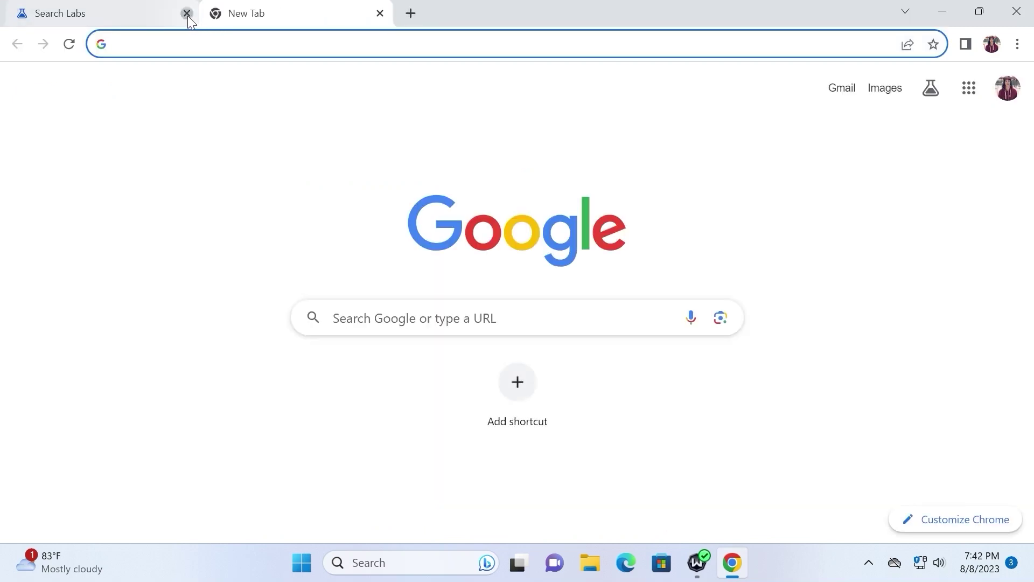
pyautogui.click(187, 13)
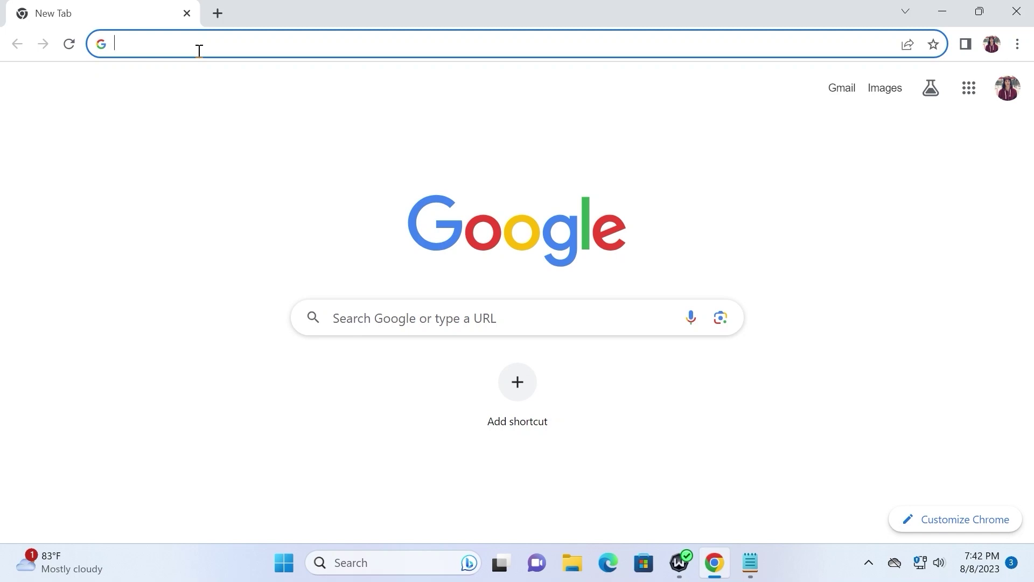
pyautogui.write('ho')
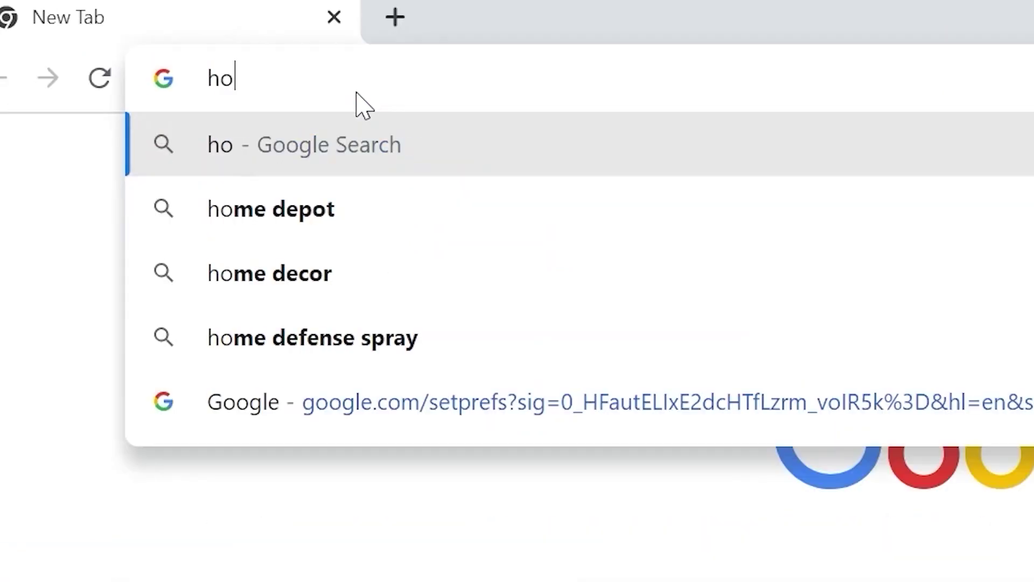
pyautogui.write('w to insta')
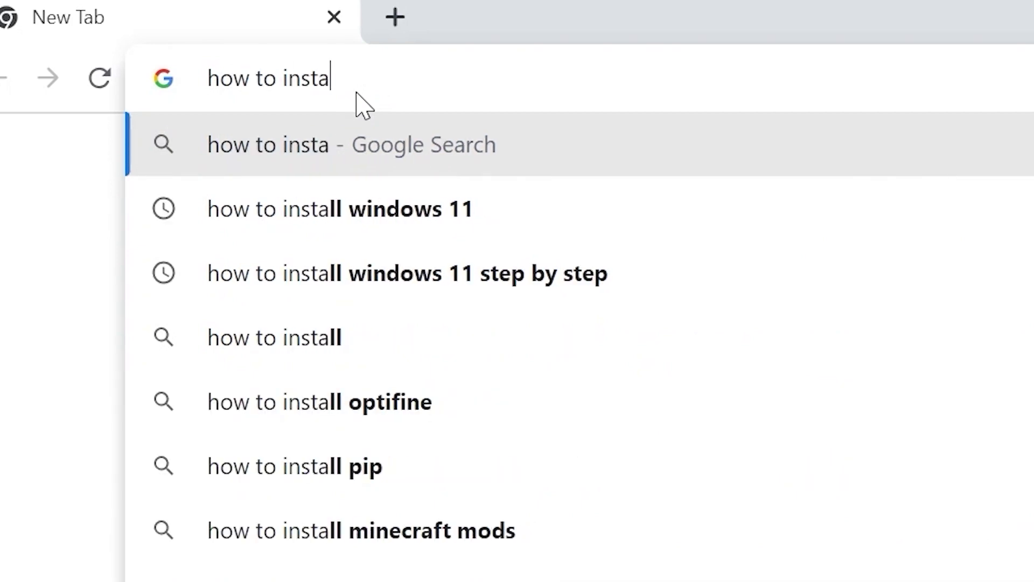
pyautogui.write('ll windows ')
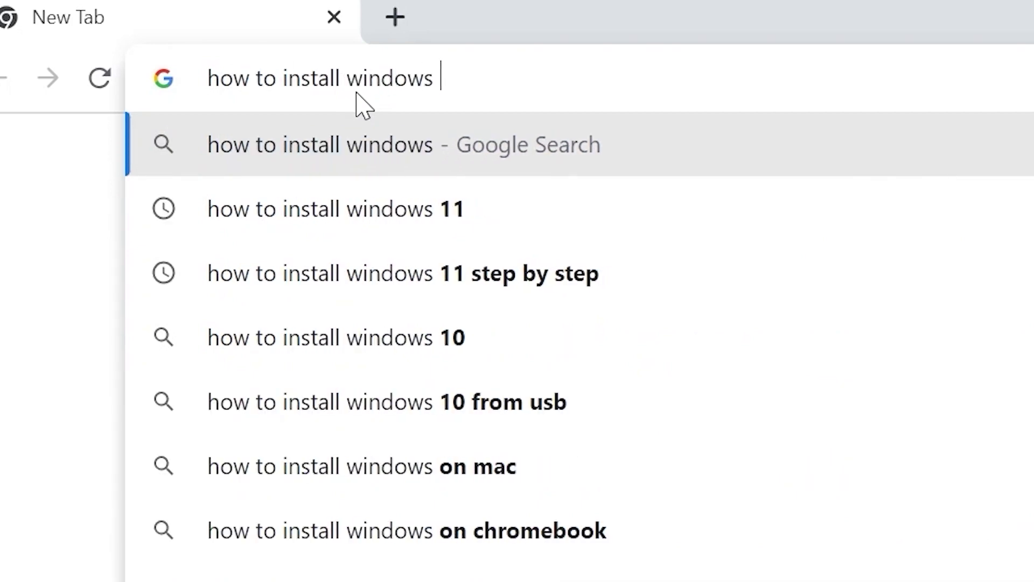
pyautogui.write('11 on an')
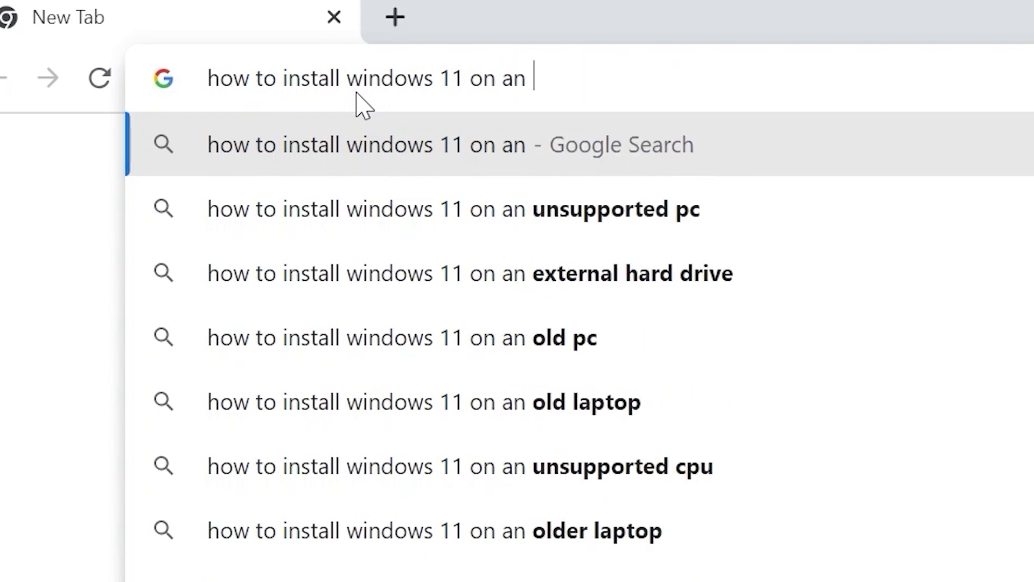
pyautogui.write('unsup')
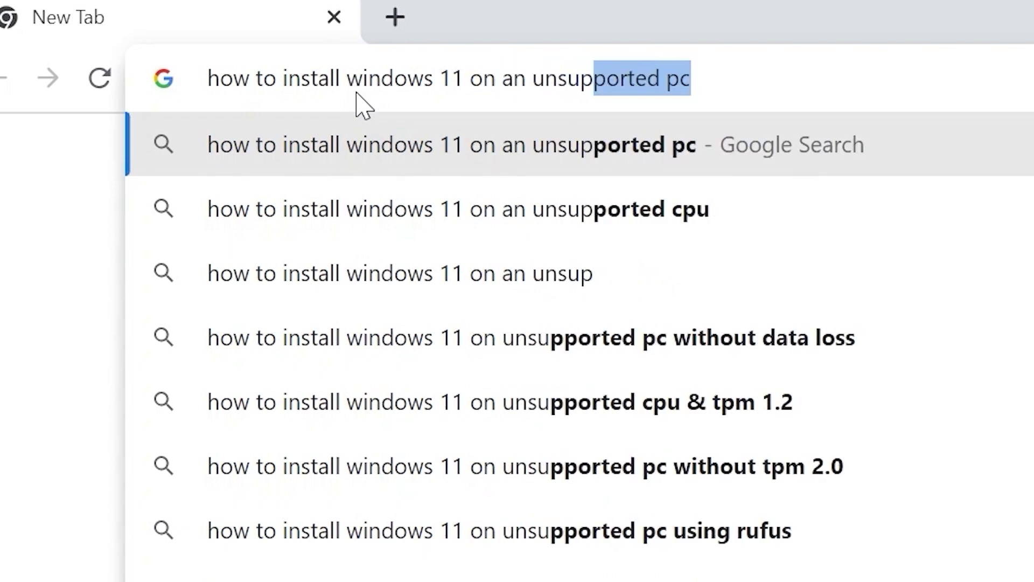
pyautogui.write('ported ')
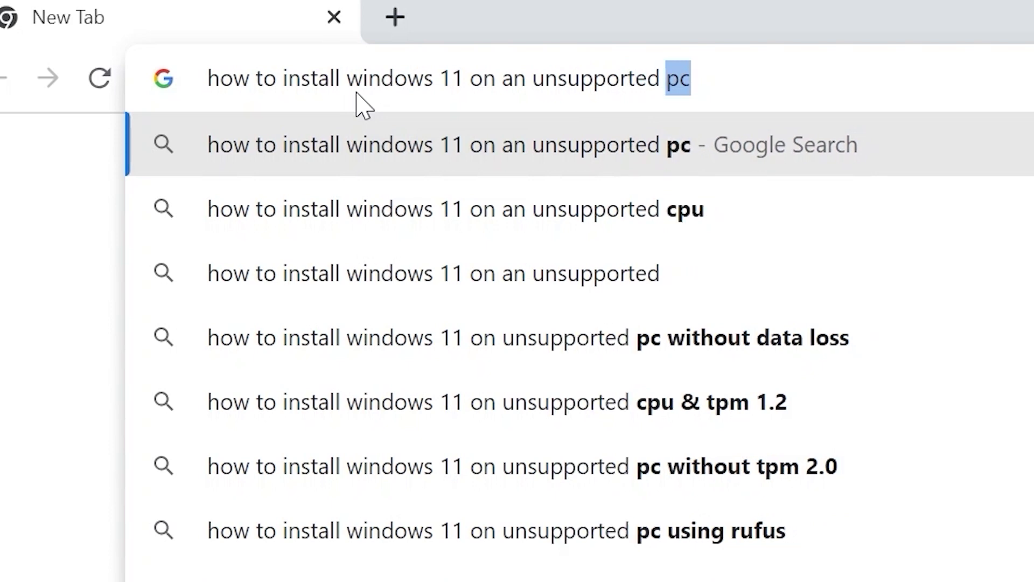
pyautogui.write('pc')
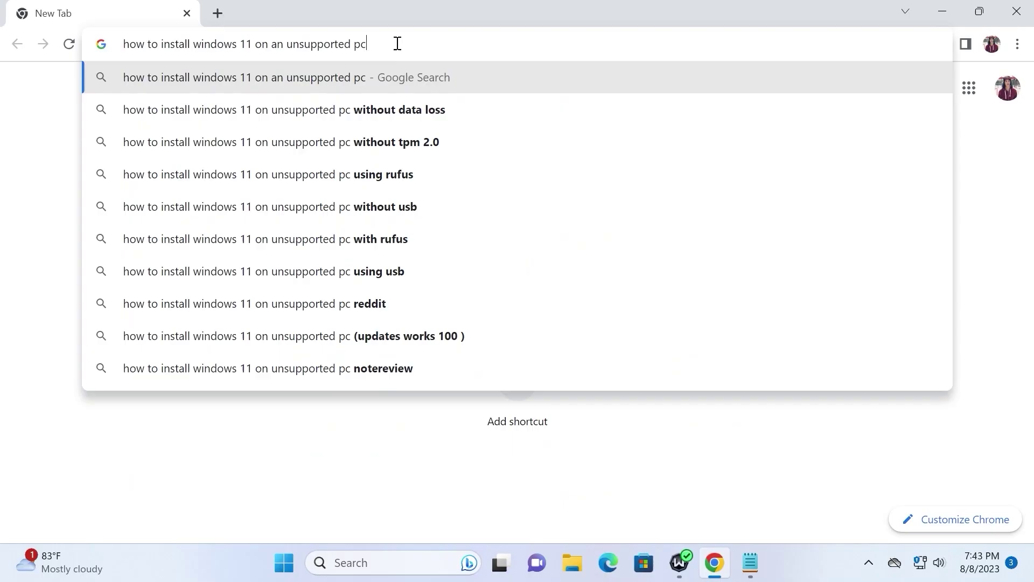
pyautogui.press('Return')
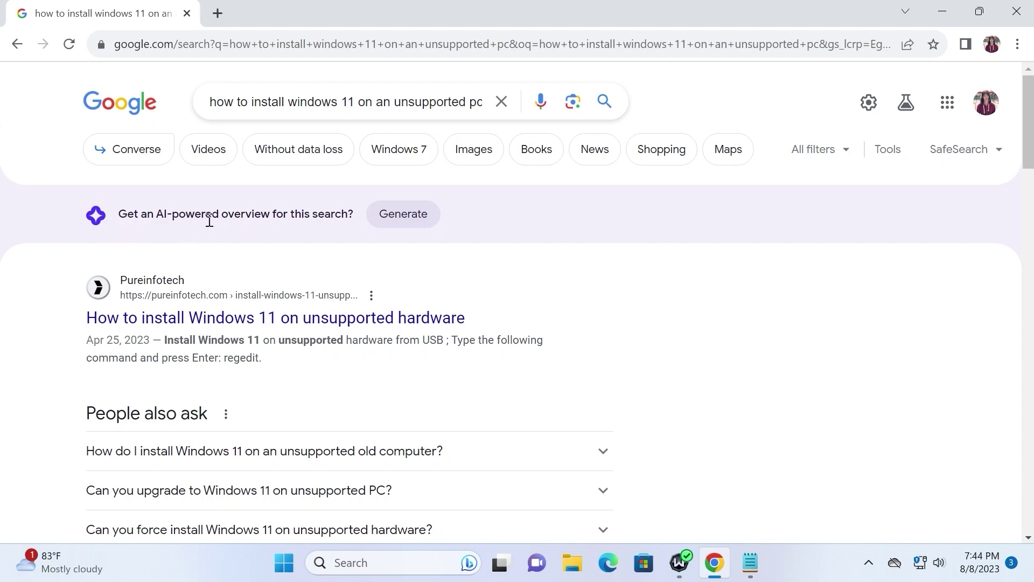
# Generate the AI overview and read its five install steps with TPM 2.0 and registry-hack advice
pyautogui.click(407, 215)
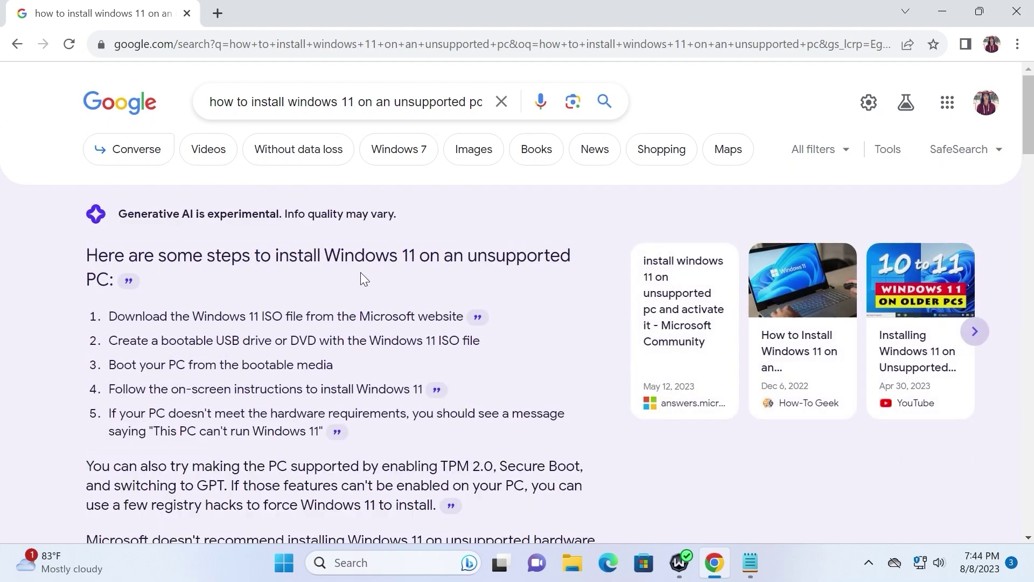
pyautogui.scroll(-1, 335, 267)
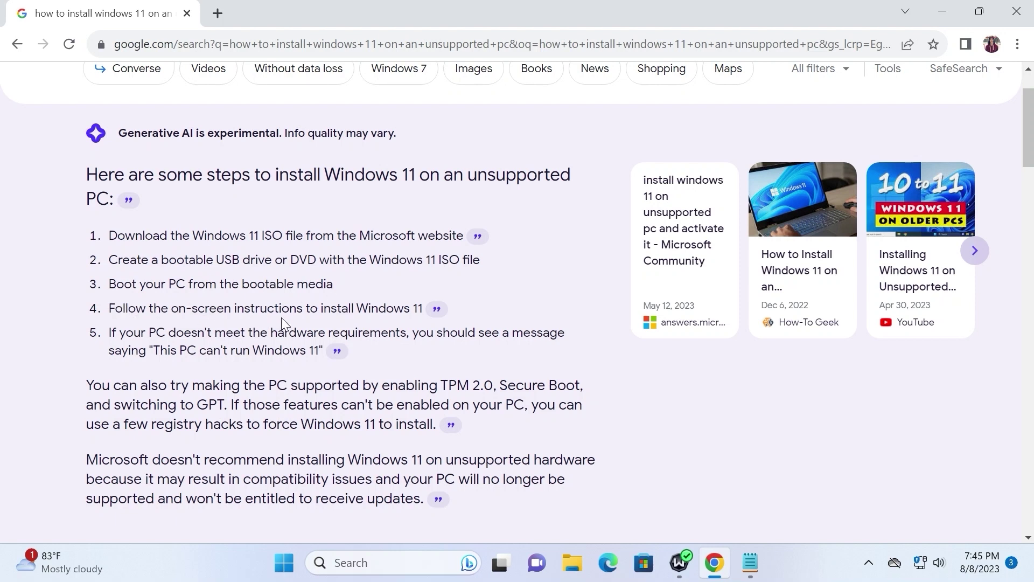
pyautogui.scroll(-1, 388, 297)
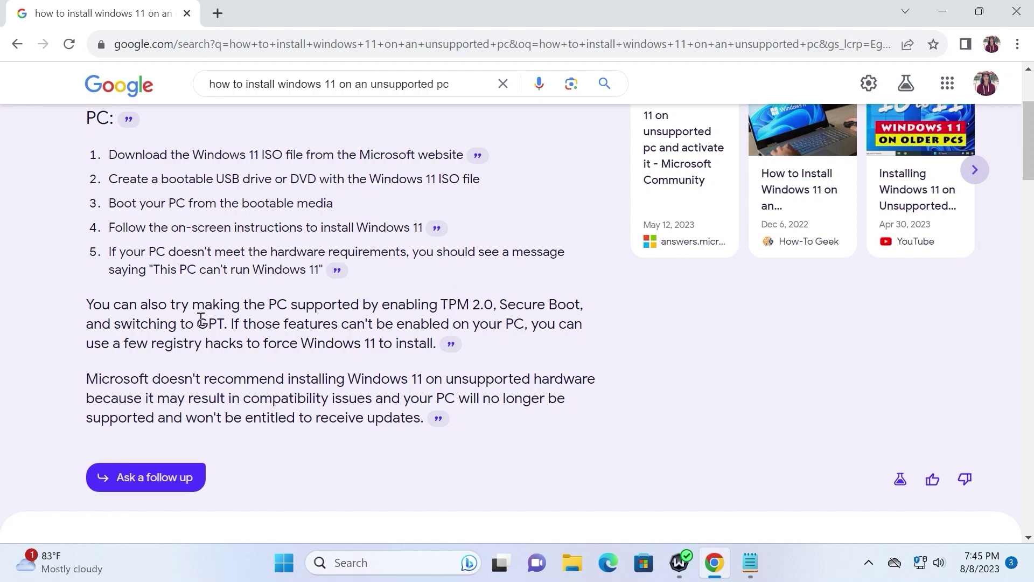
pyautogui.moveTo(86, 379); pyautogui.dragTo(564, 379)
pyautogui.click(199, 383)
pyautogui.scroll(1, 441, 338)
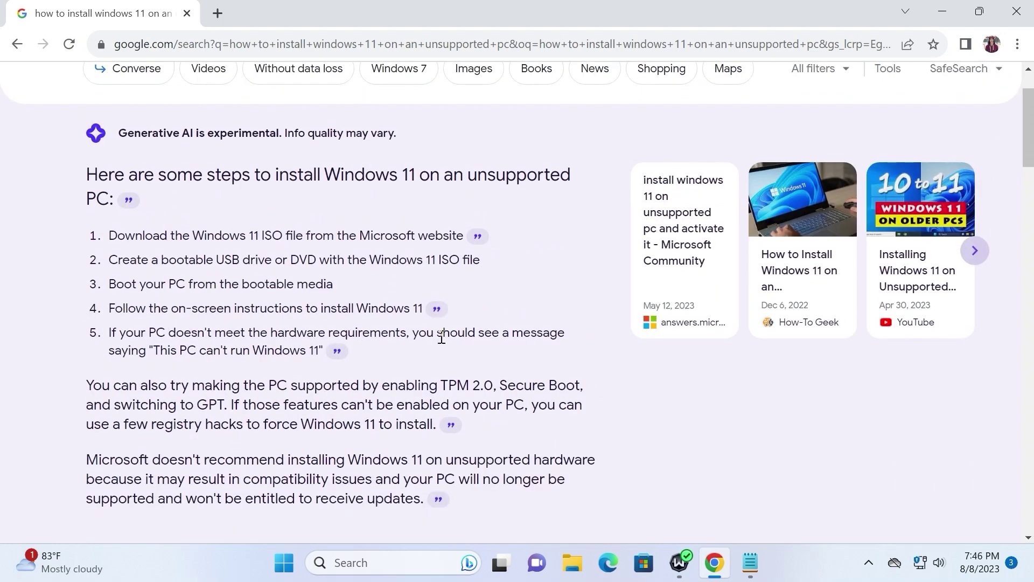
pyautogui.scroll(-1, 387, 313)
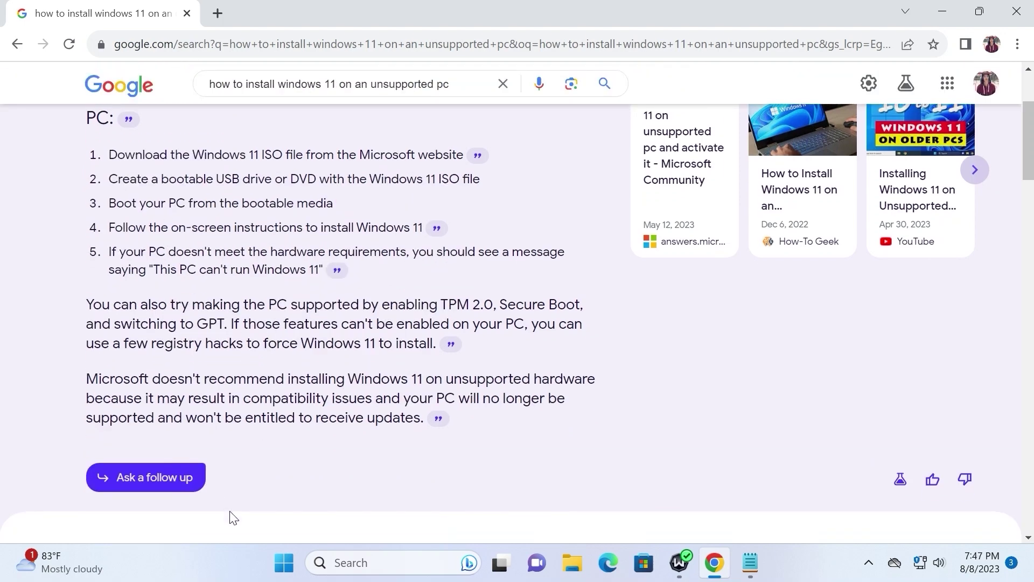
# Open the follow-up conversation and ask 'How to bypass processor requirements for Windows 11?'
pyautogui.click(138, 485)
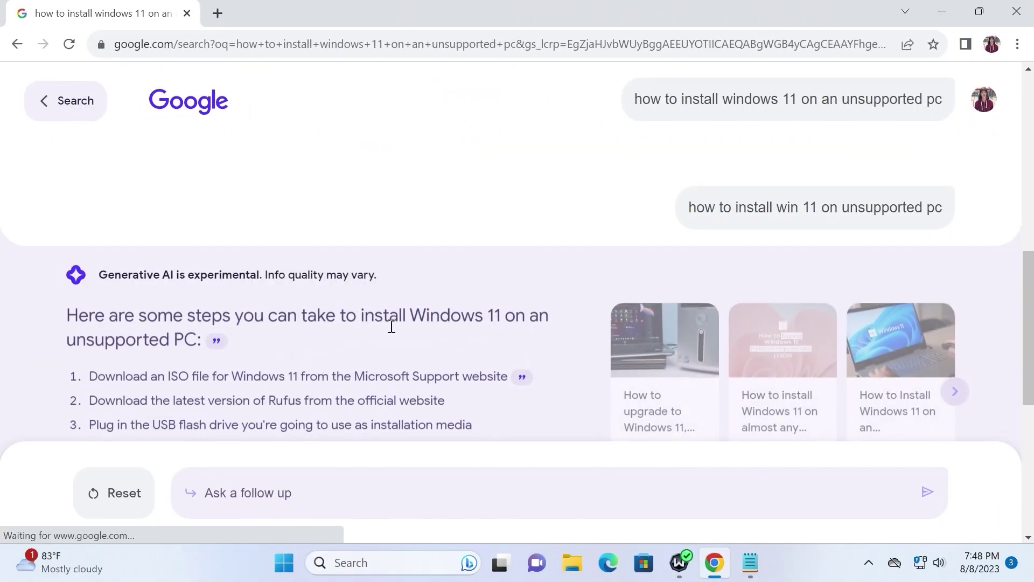
pyautogui.scroll(-2, 226, 274)
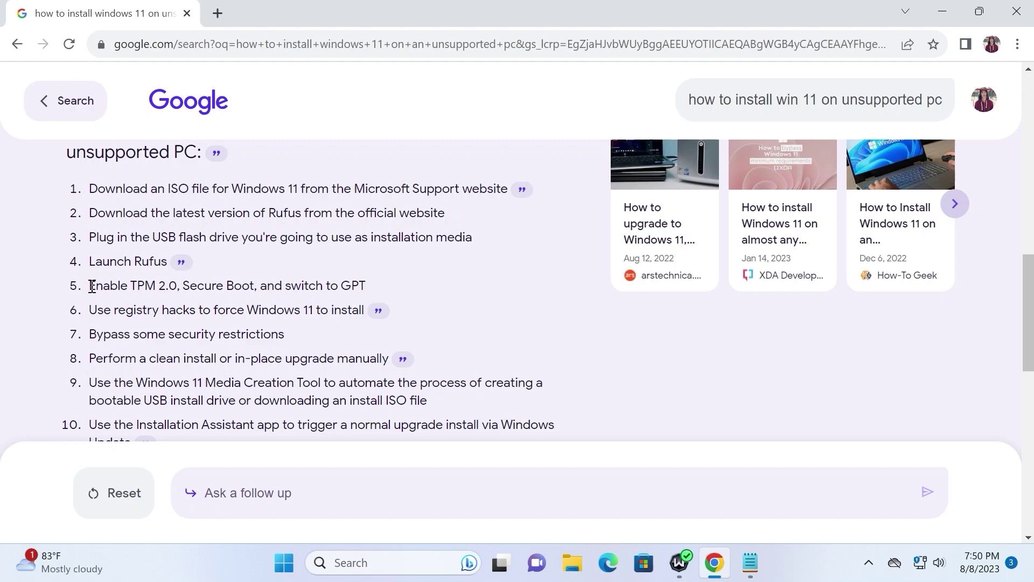
pyautogui.scroll(-3, 356, 283)
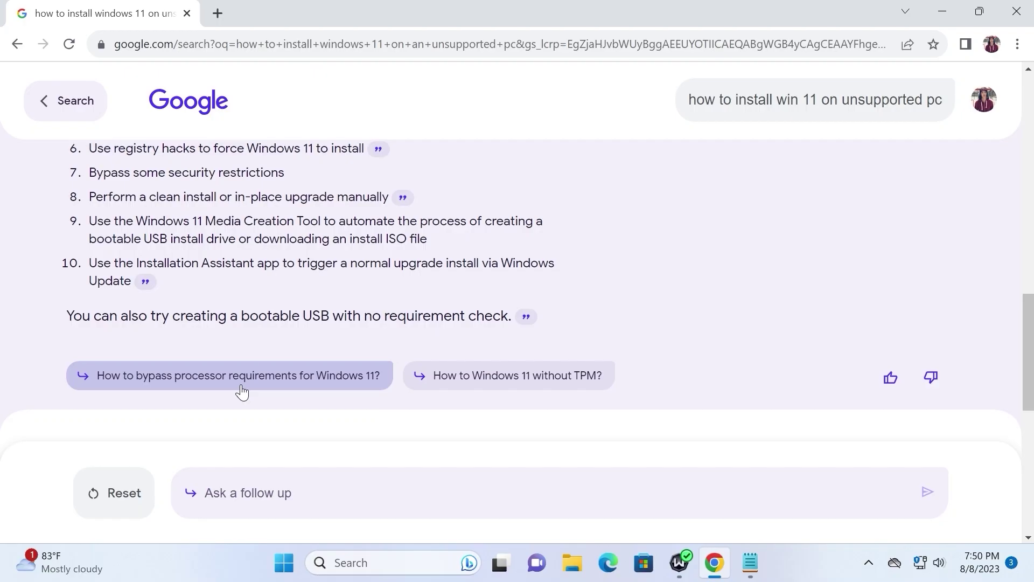
pyautogui.click(241, 392)
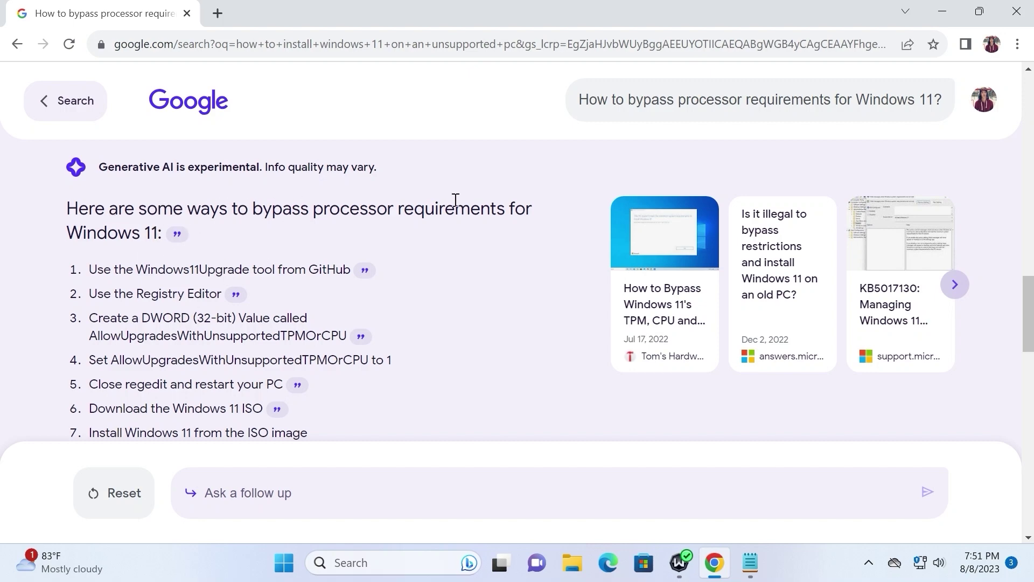
# Scroll the answer and highlight the registry value name in step 3
pyautogui.scroll(-1, 426, 207)
pyautogui.scroll(-1, 131, 175)
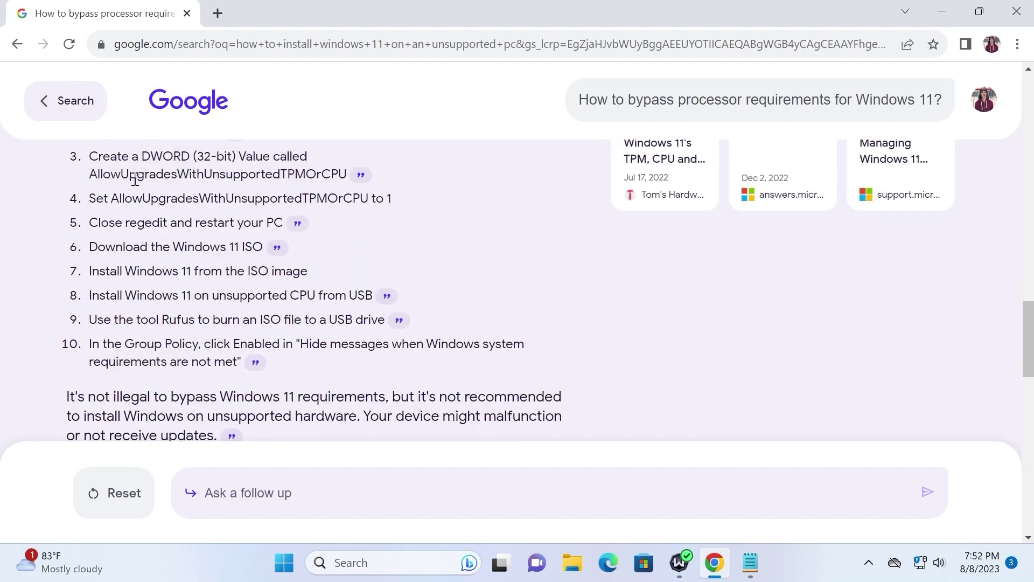
pyautogui.moveTo(94, 170); pyautogui.dragTo(372, 174)
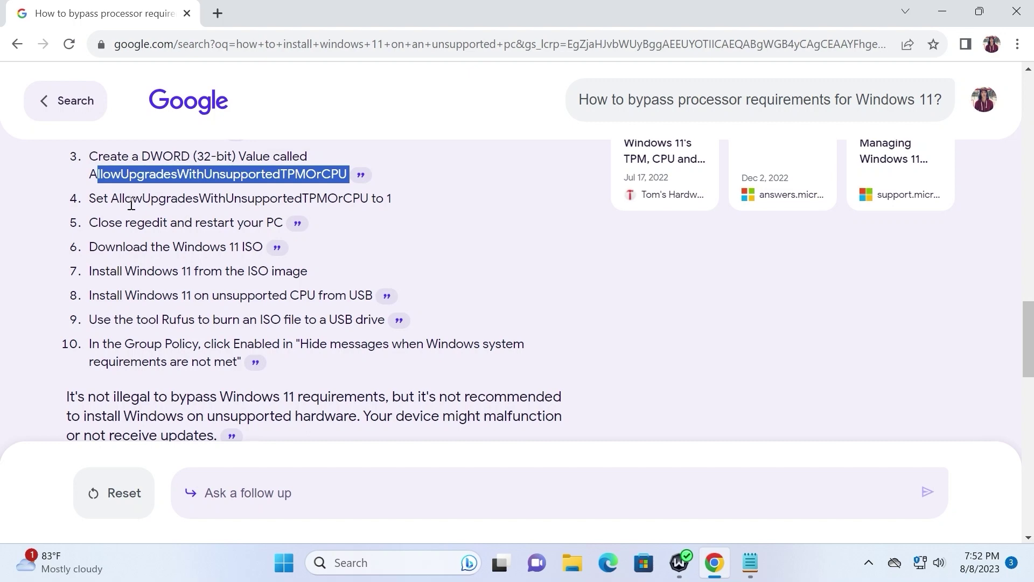
pyautogui.click(128, 247)
pyautogui.scroll(1, 345, 221)
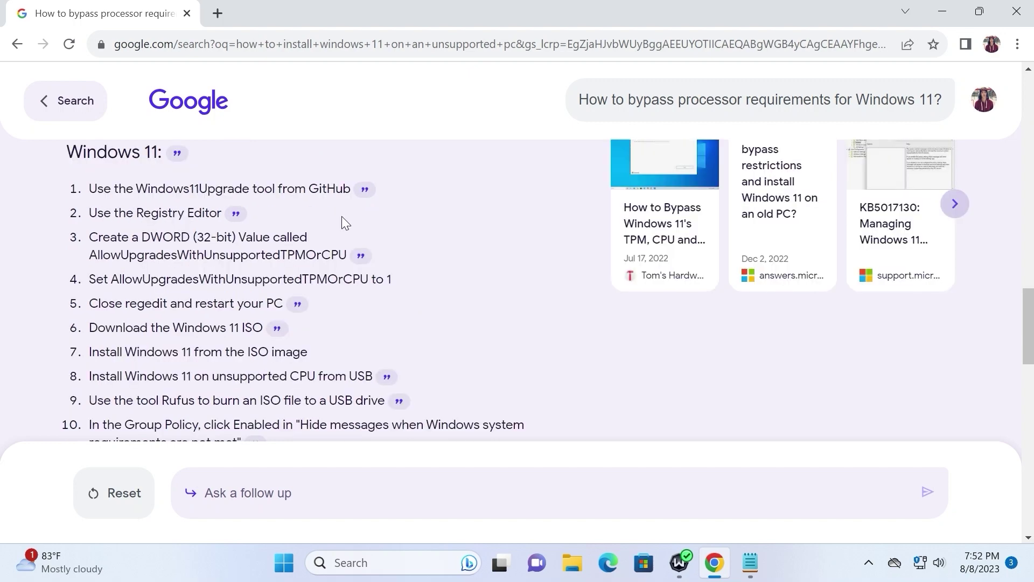
pyautogui.scroll(2, 342, 215)
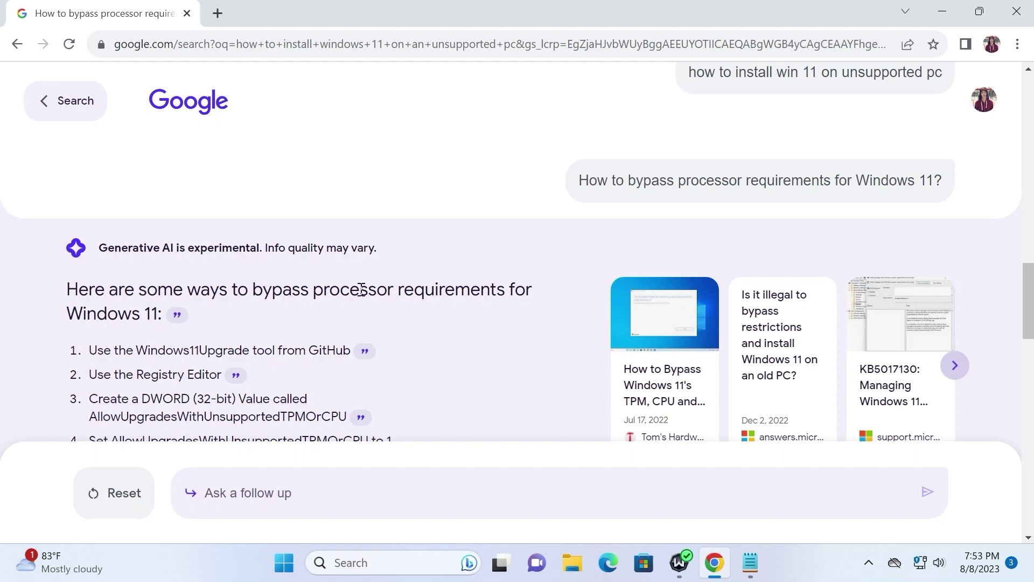
# Highlight 'bypass processor requirements' in the heading, then scroll down to the suggested video
pyautogui.moveTo(253, 290); pyautogui.dragTo(507, 296)
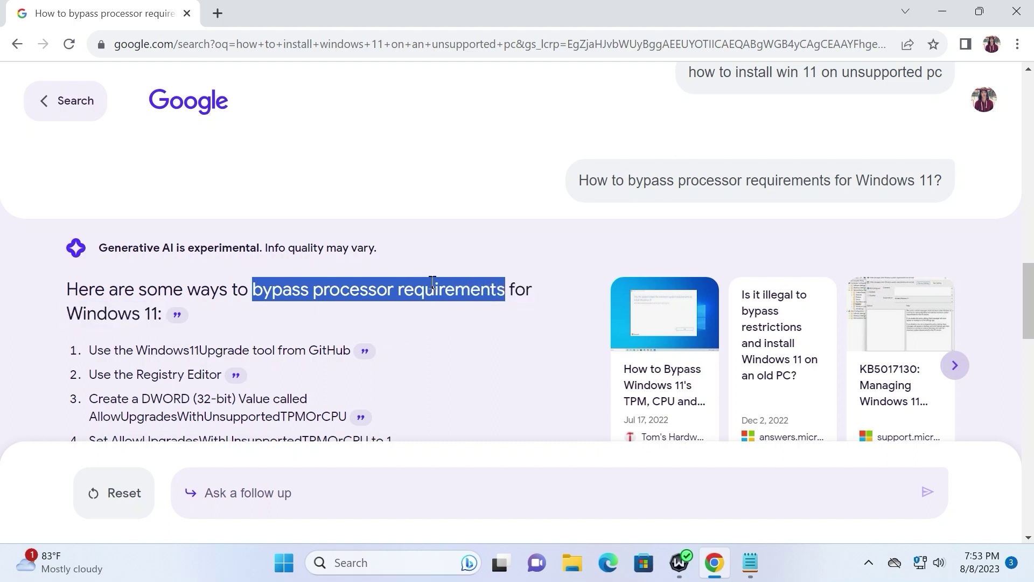
pyautogui.click(255, 247)
pyautogui.scroll(-1, 255, 247)
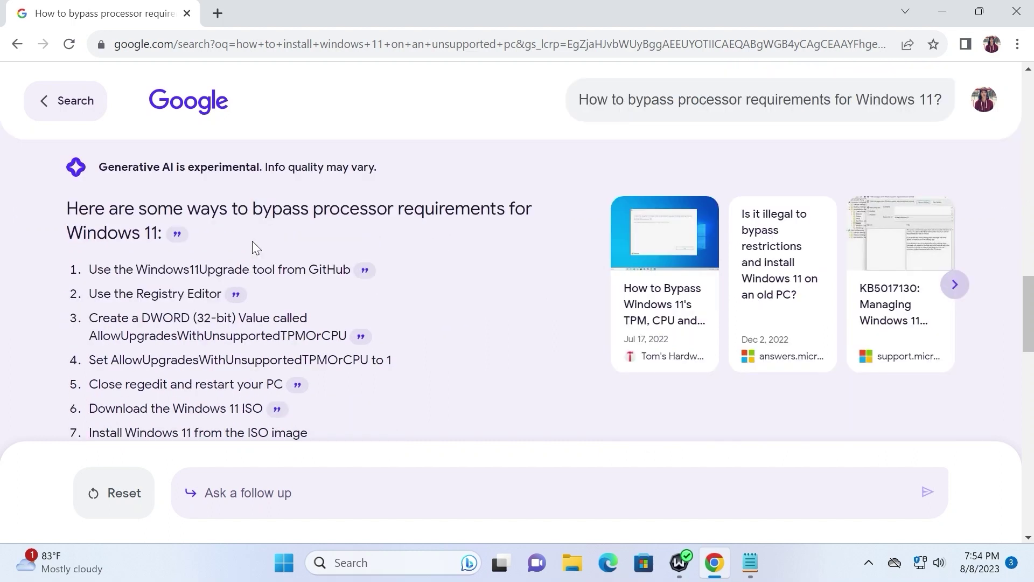
pyautogui.scroll(-5, 252, 241)
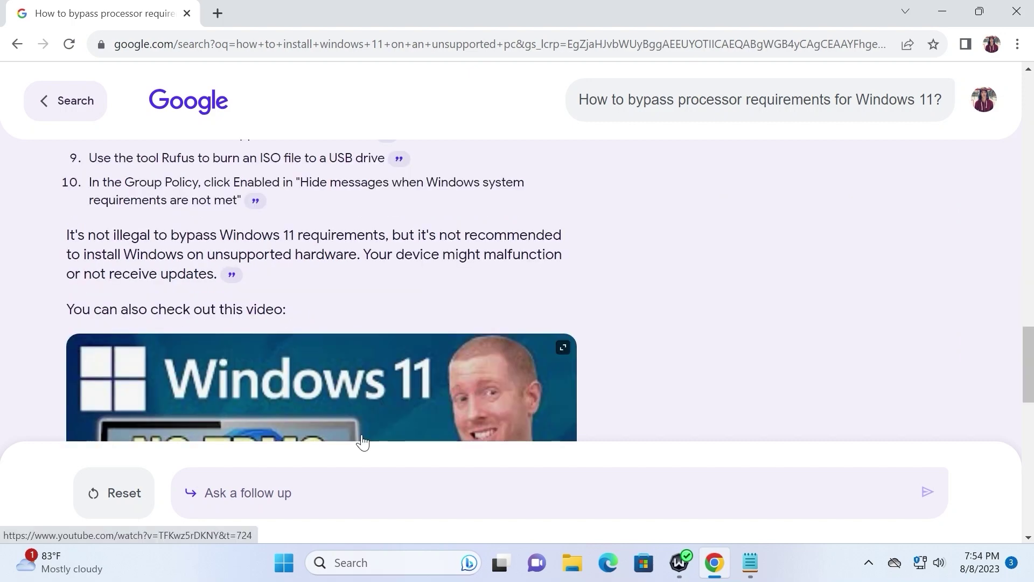
# Ask the follow-up 'when windows 12 will release' and highlight the answer's 2024 sentence
pyautogui.click(378, 498)
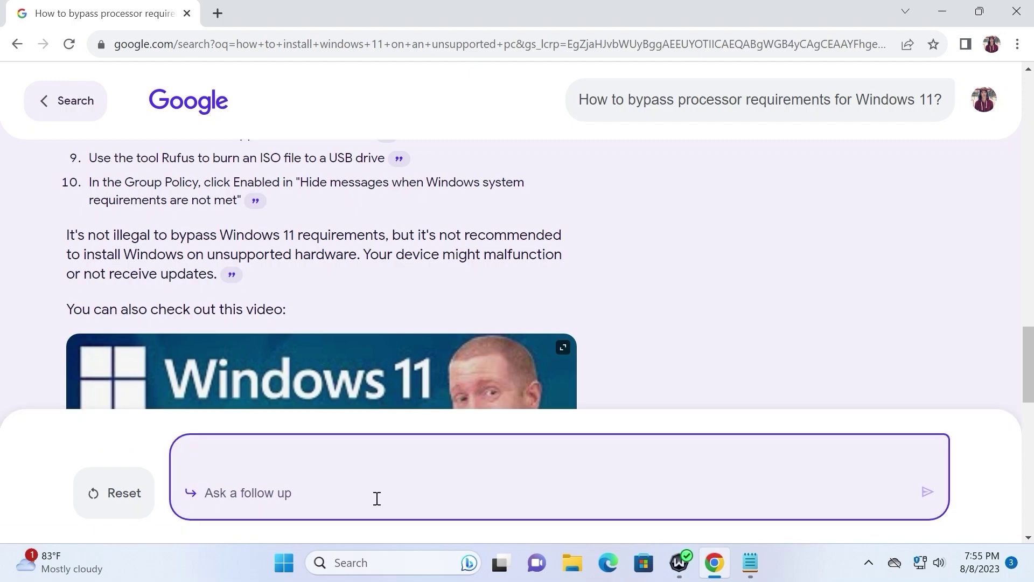
pyautogui.write('when windows ')
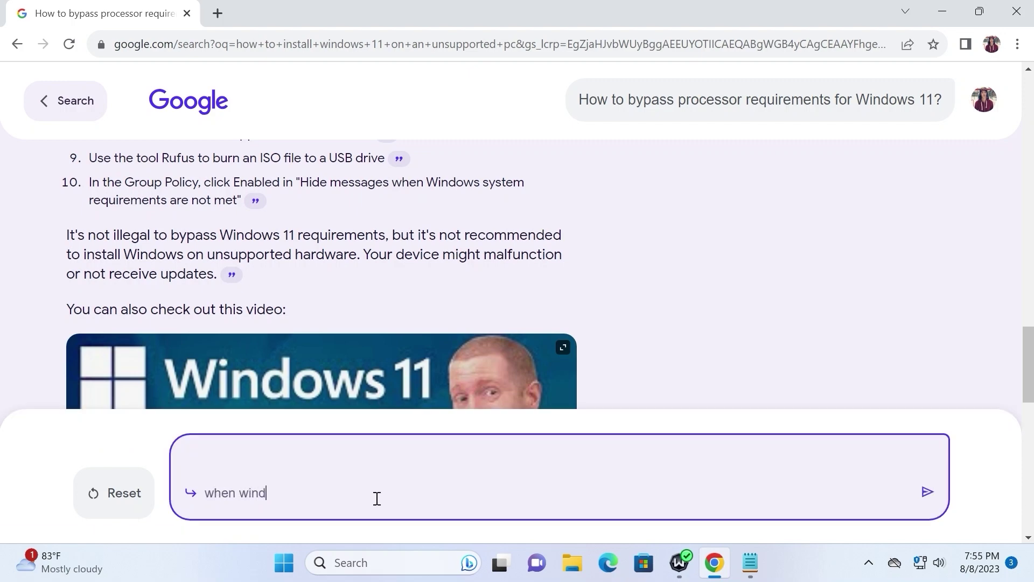
pyautogui.write('12 will release')
pyautogui.press('Return')
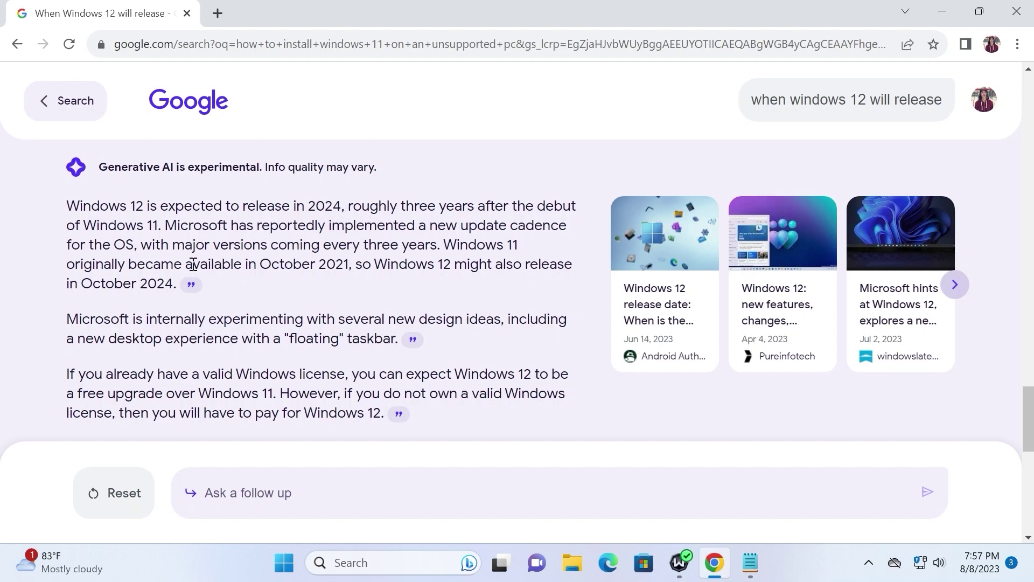
pyautogui.moveTo(161, 225); pyautogui.dragTo(69, 209)
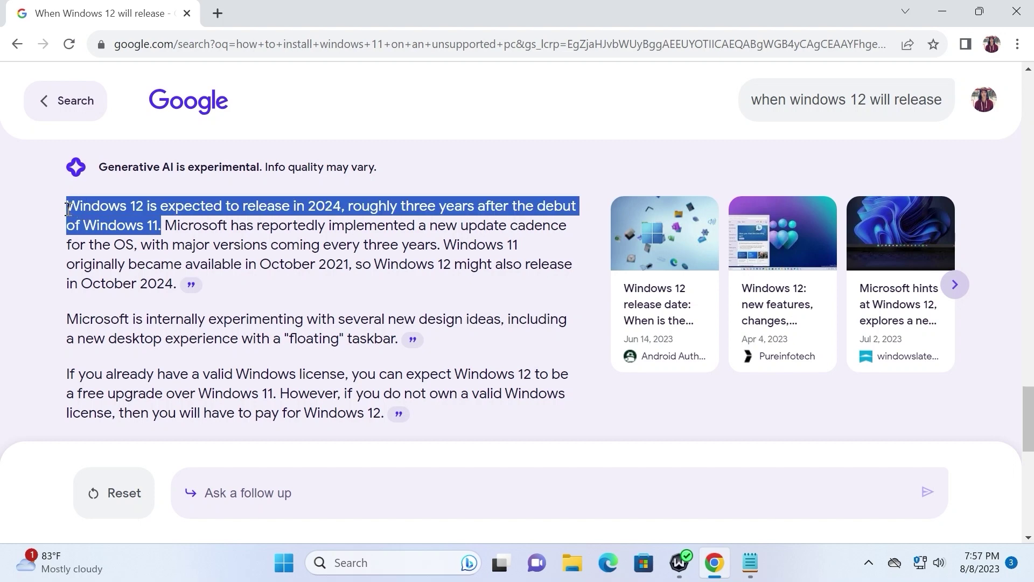
pyautogui.click(162, 308)
pyautogui.scroll(1, 162, 308)
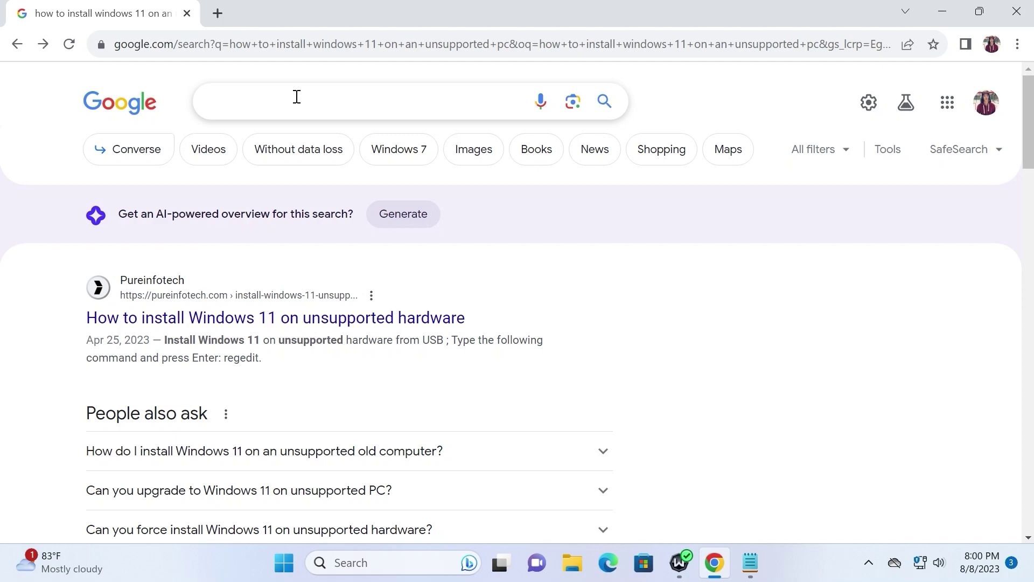
# Search Google for 'where to buy a pc in my city'
pyautogui.click(296, 96)
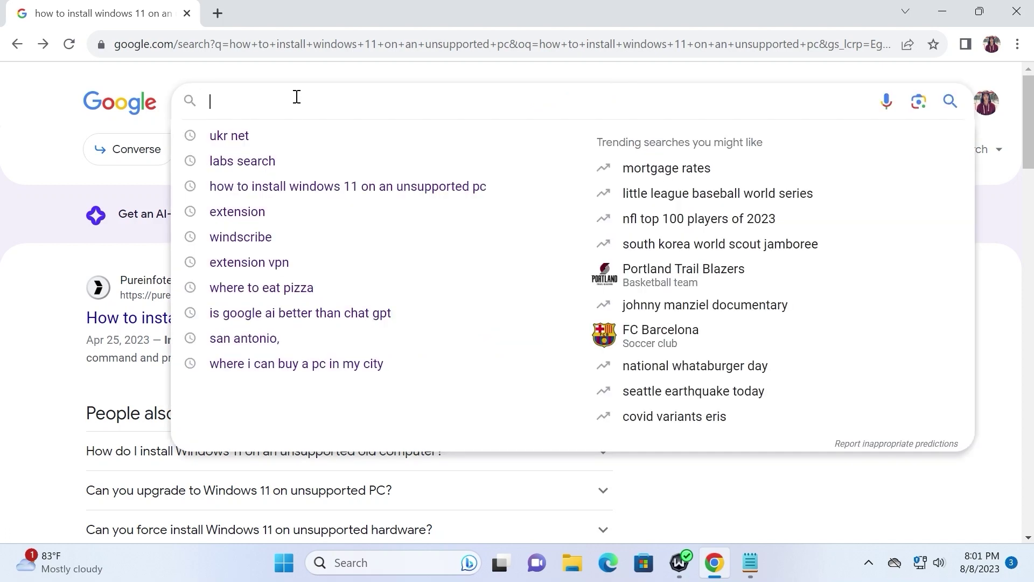
pyautogui.write('where ')
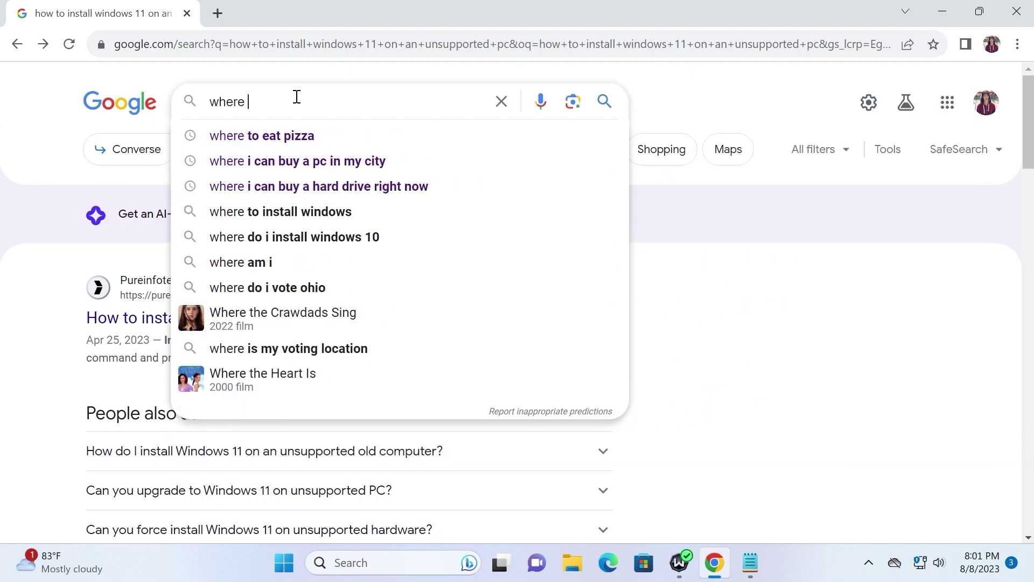
pyautogui.write('to bu')
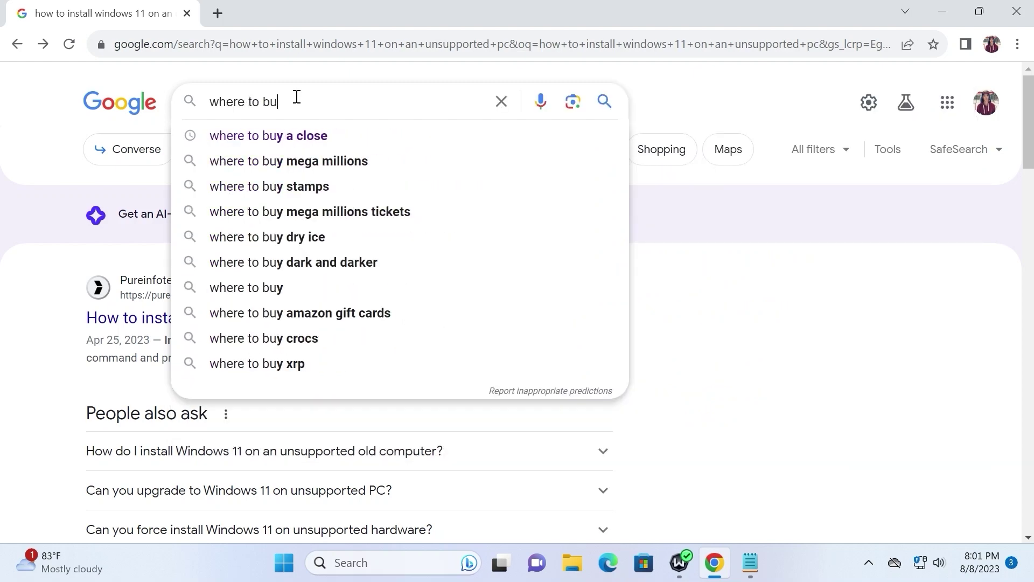
pyautogui.write('y a pc in ')
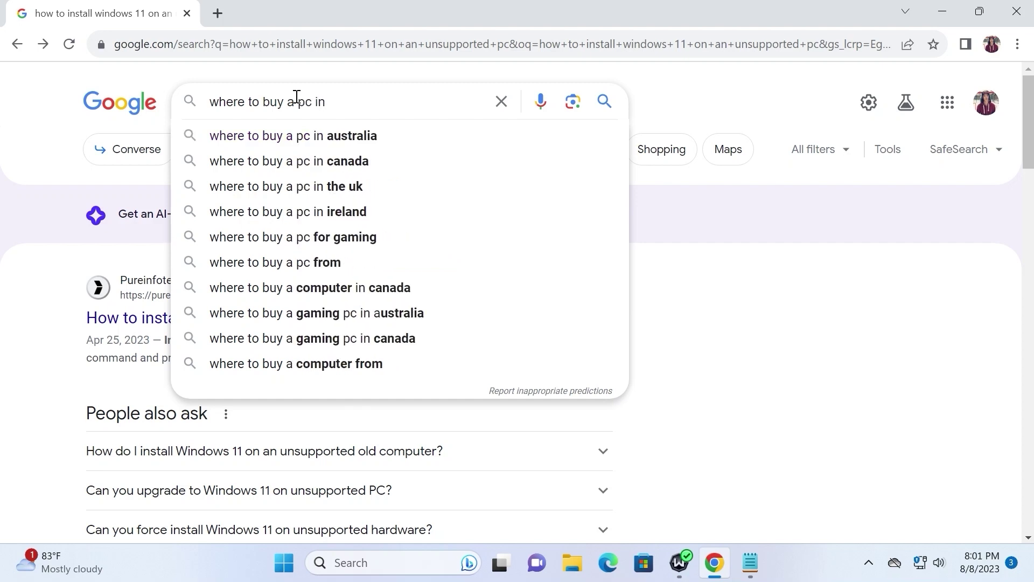
pyautogui.write('my city')
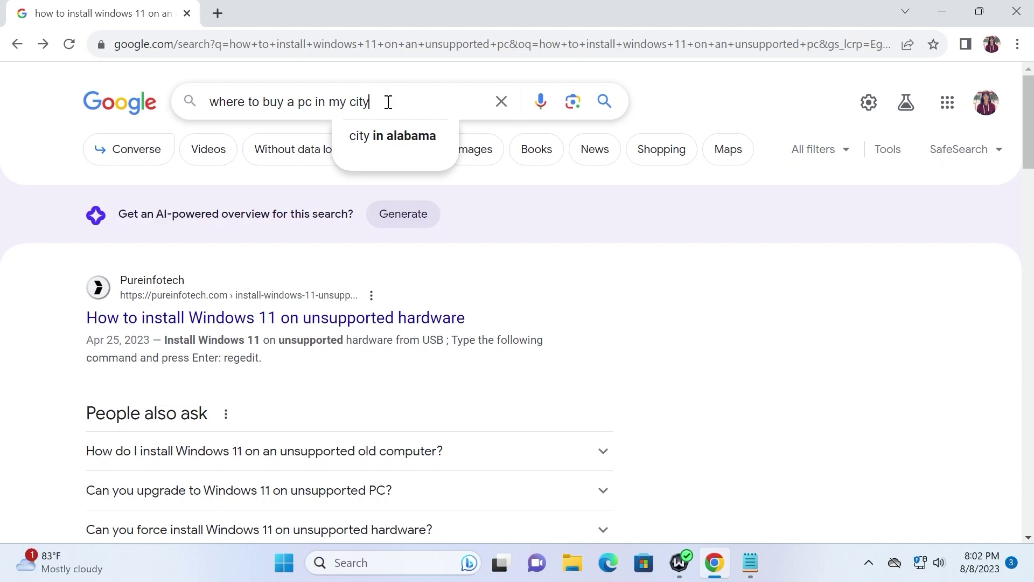
pyautogui.press('Return')
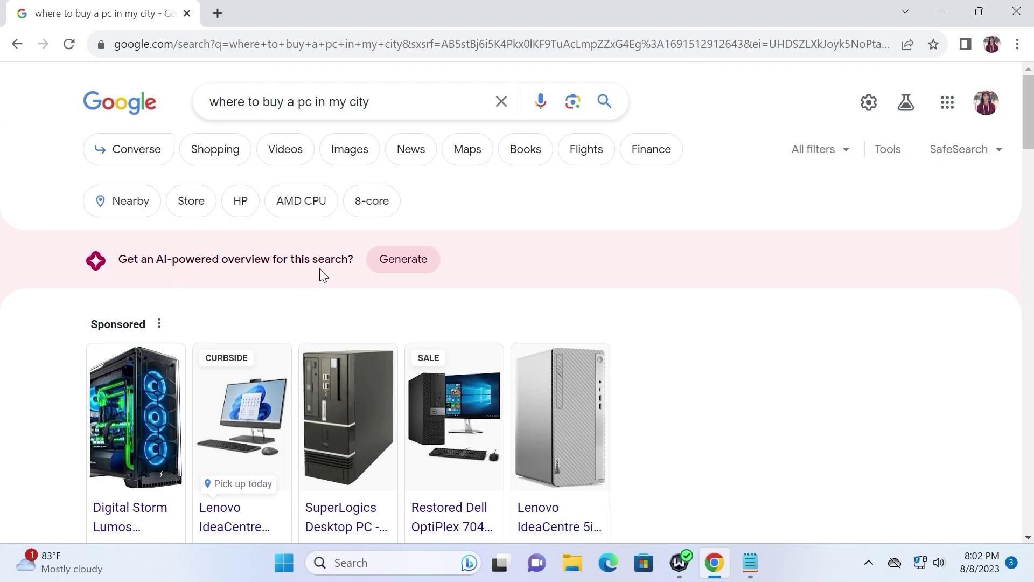
# Generate the AI overview for San Antonio PC stores and highlight its opening sentence
pyautogui.click(418, 264)
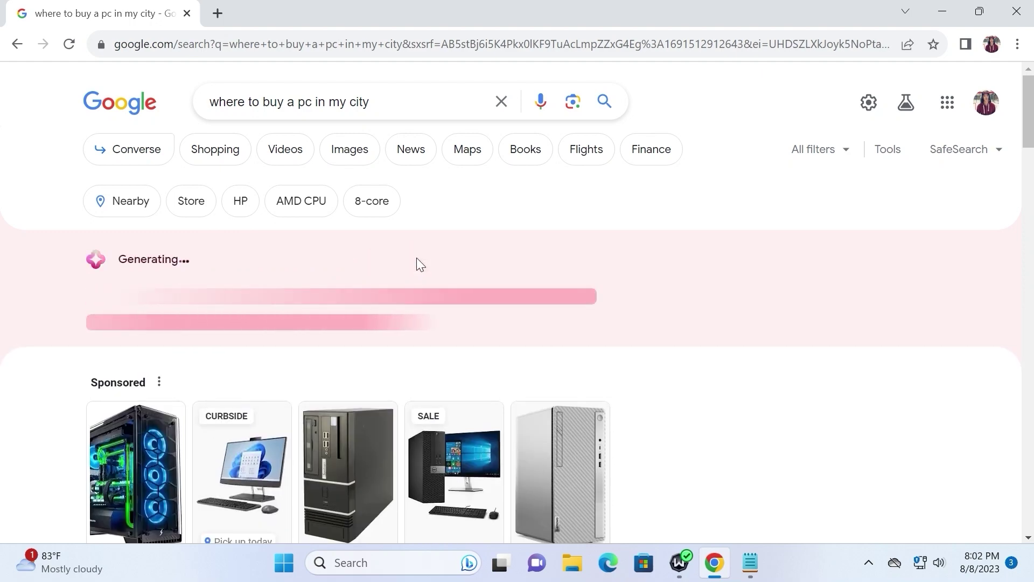
pyautogui.moveTo(89, 296); pyautogui.dragTo(425, 331)
pyautogui.click(338, 353)
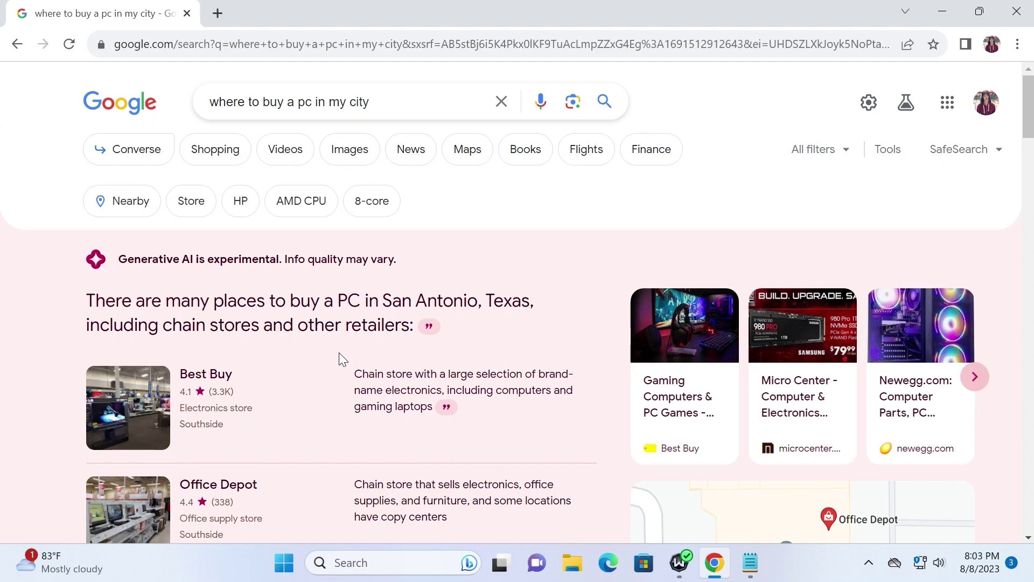
# Open Best Buy's store details and highlight San Antonio in its address
pyautogui.scroll(-3, 380, 345)
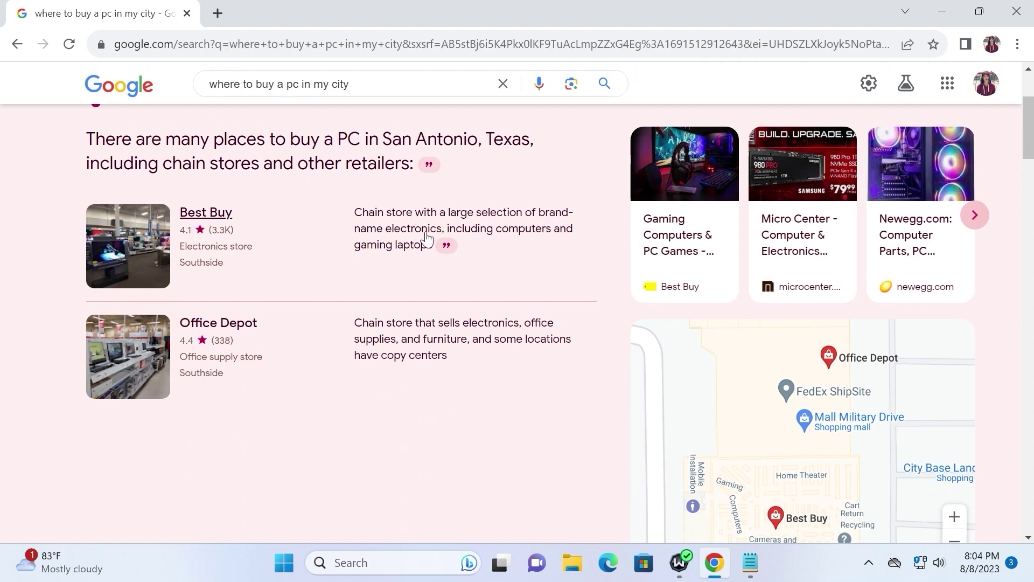
pyautogui.click(443, 245)
pyautogui.scroll(-4, 829, 278)
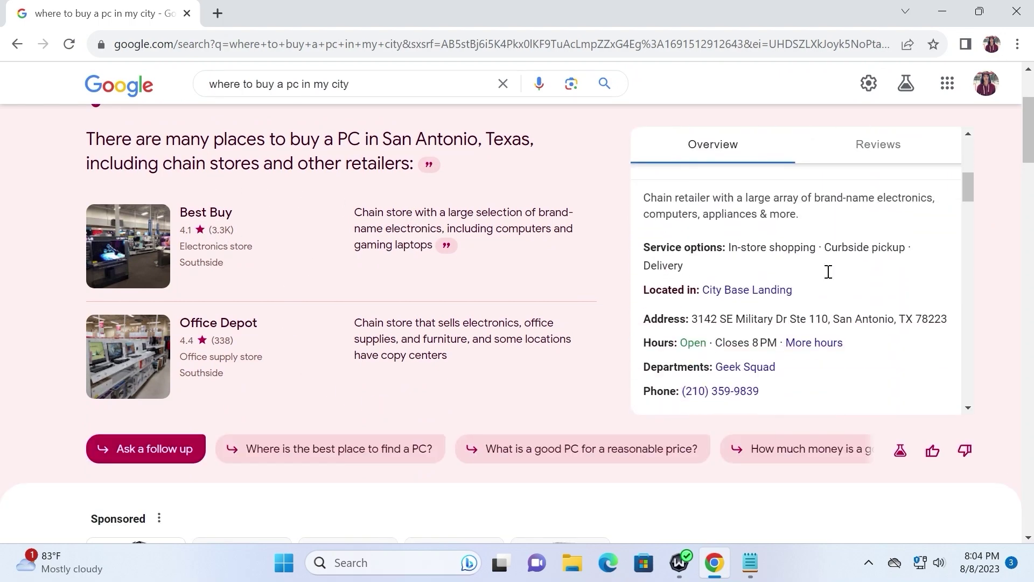
pyautogui.moveTo(832, 320); pyautogui.dragTo(898, 324)
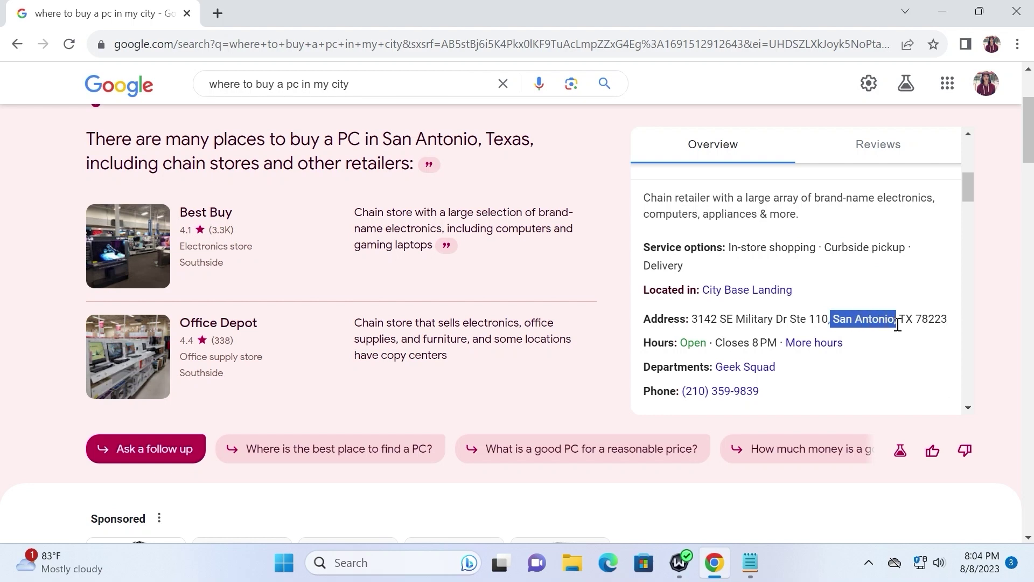
# Open Office Depot's store details and highlight San Antonio in its address
pyautogui.click(487, 348)
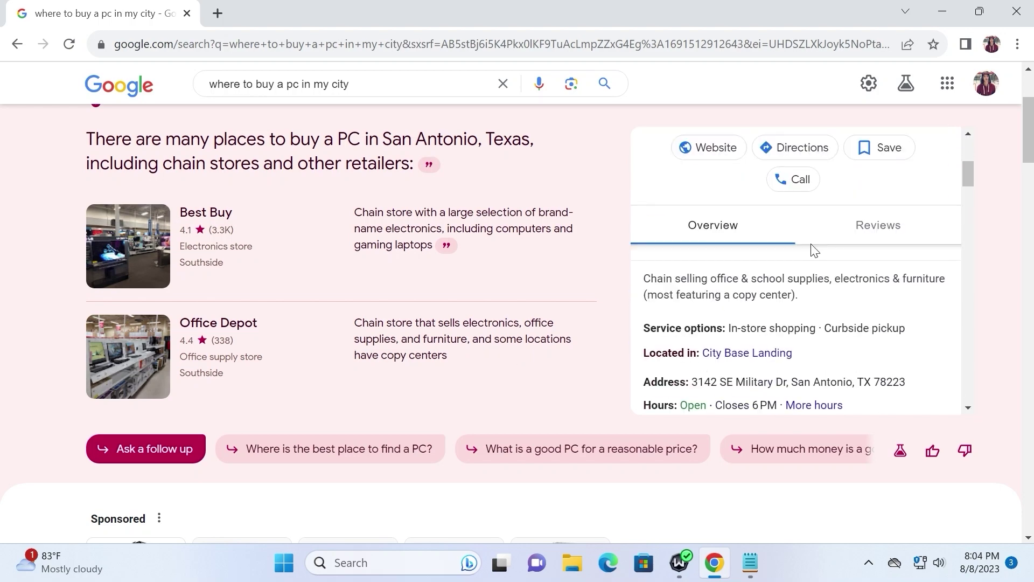
pyautogui.scroll(-3, 812, 249)
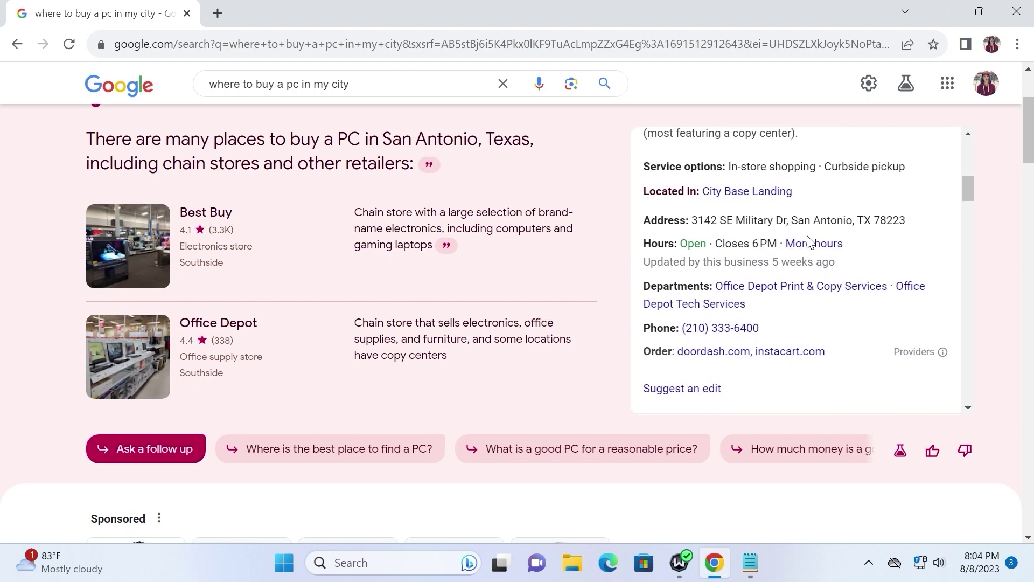
pyautogui.moveTo(790, 221); pyautogui.dragTo(853, 226)
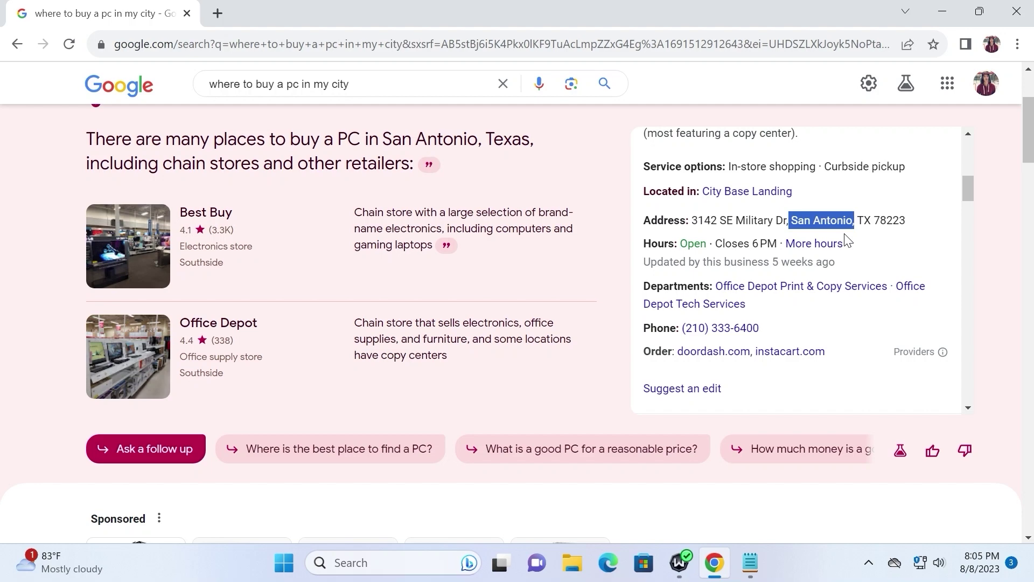
pyautogui.scroll(5, 681, 327)
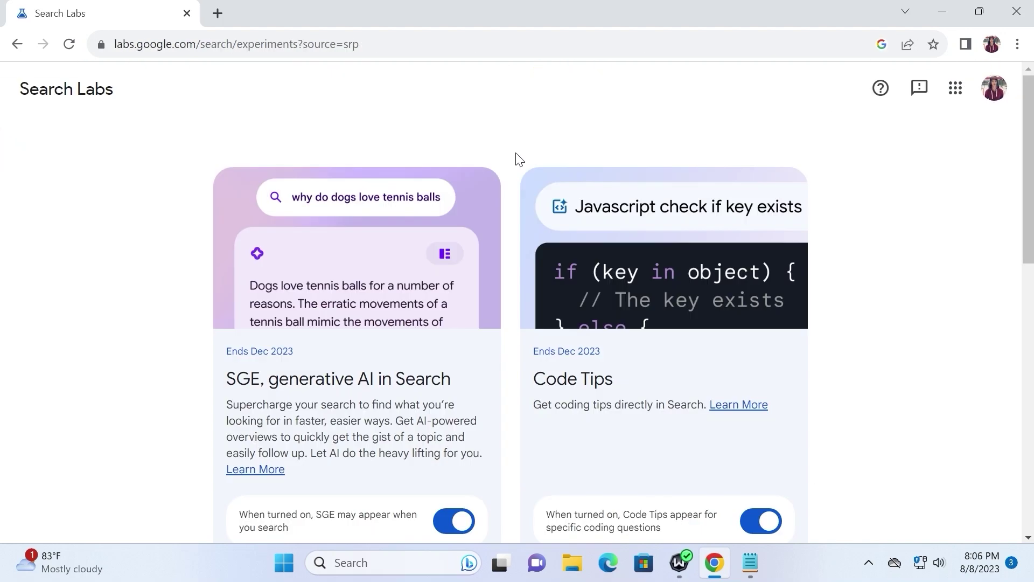